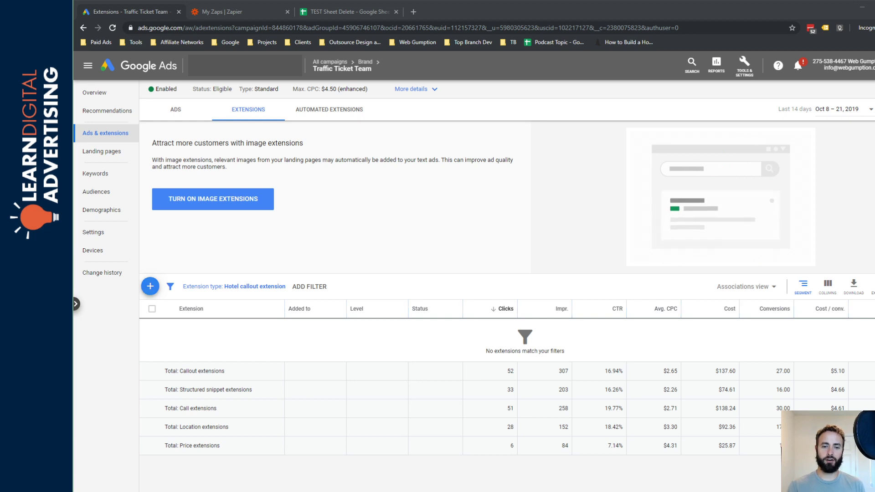
# Step: Add a new lead form extension with the Contact us call-to-action
pyautogui.click(150, 286)
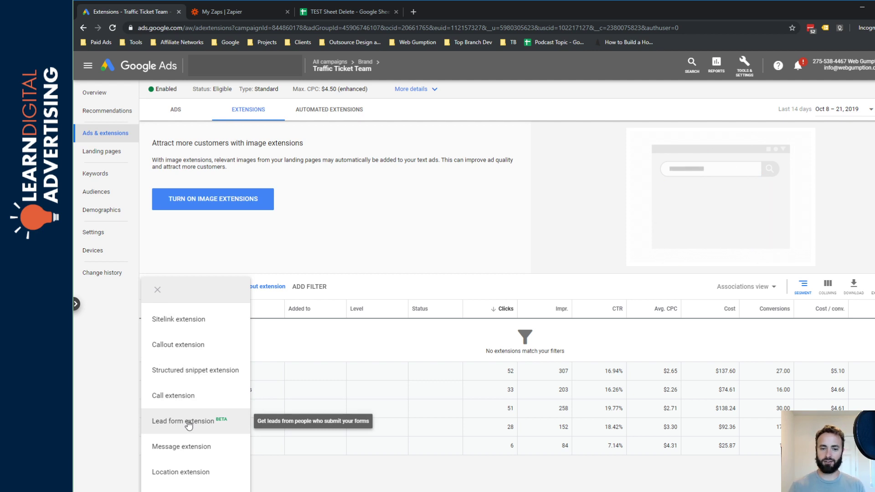
pyautogui.click(189, 423)
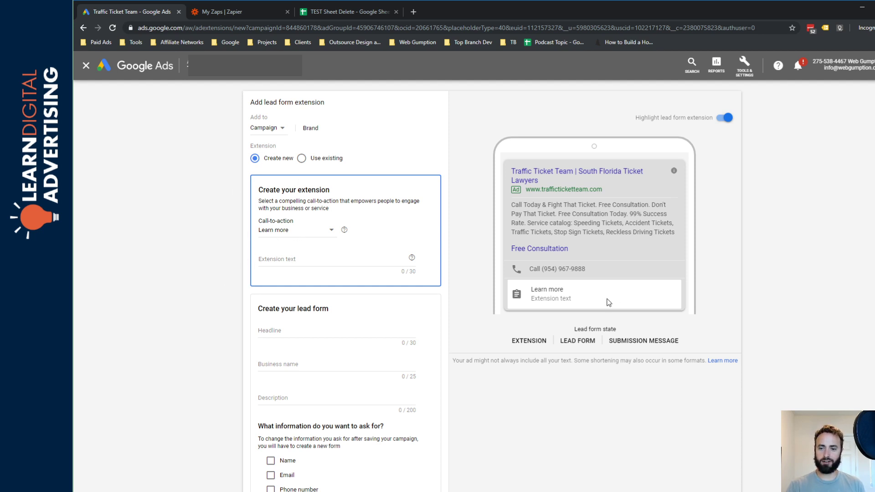
pyautogui.click(300, 233)
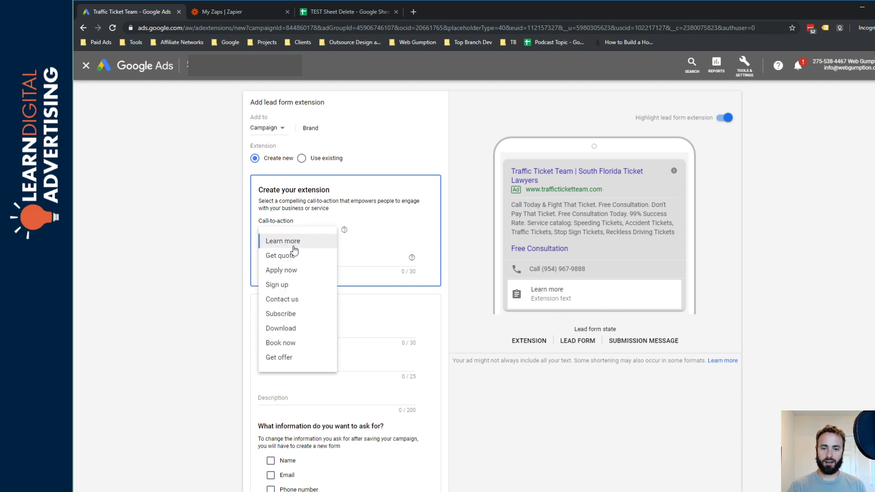
pyautogui.click(286, 299)
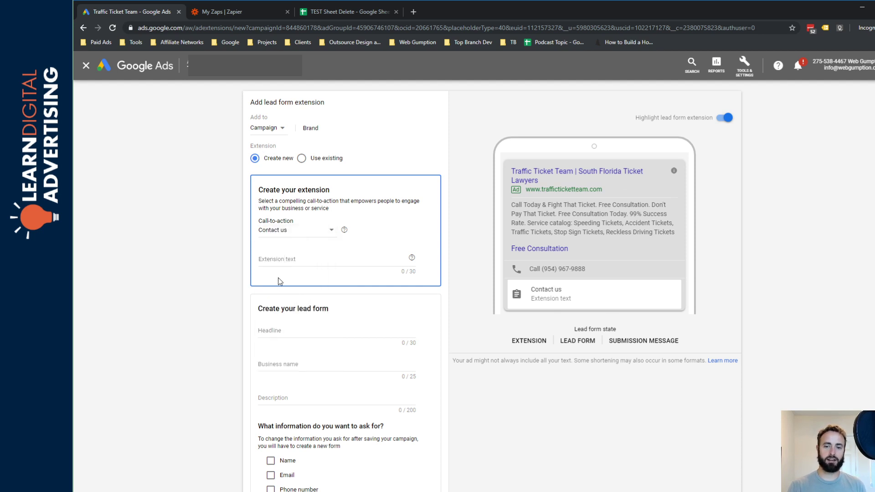
# Step: Enter 'Free Consultation' as the extension text
pyautogui.click(296, 259)
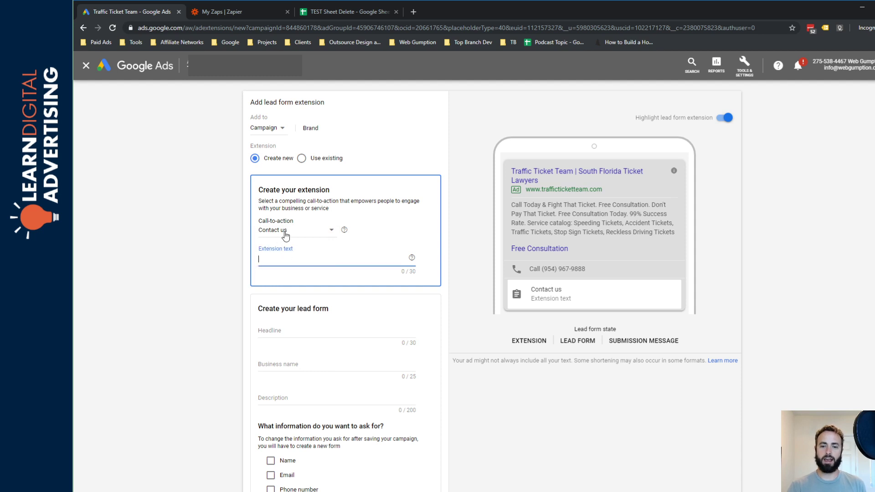
pyautogui.write('d')
pyautogui.press('BackSpace')
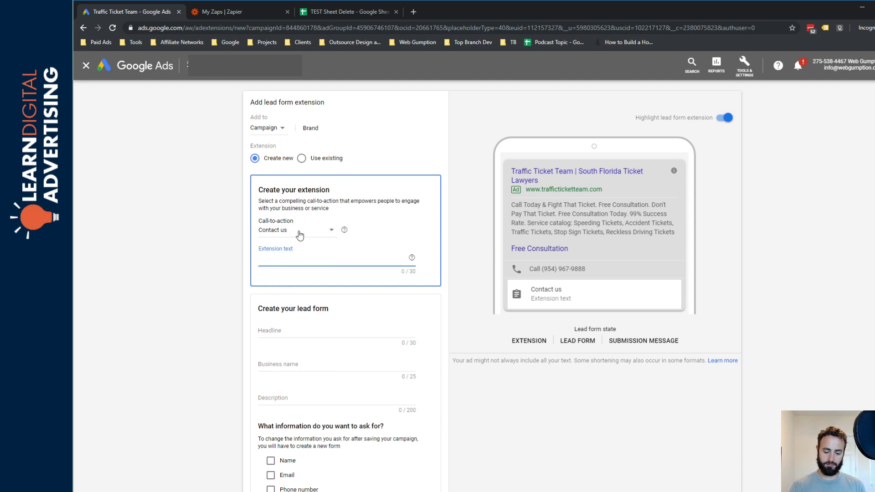
pyautogui.write('Free Consu')
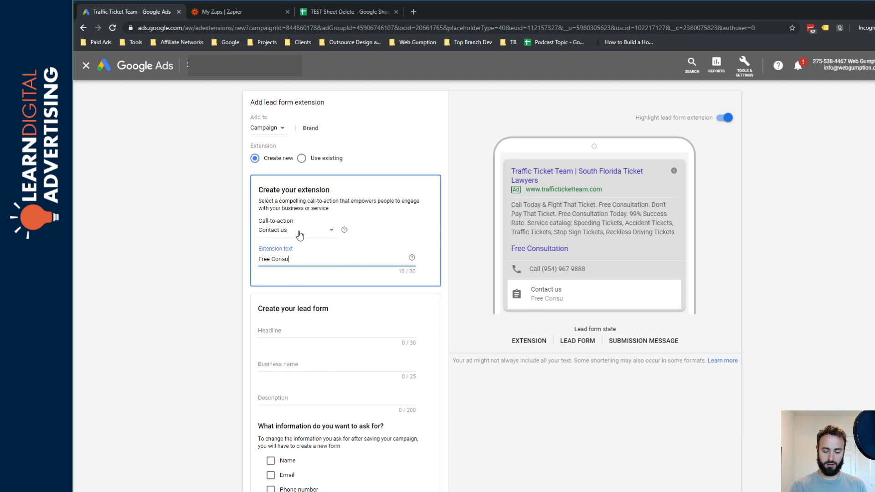
pyautogui.write('ltation')
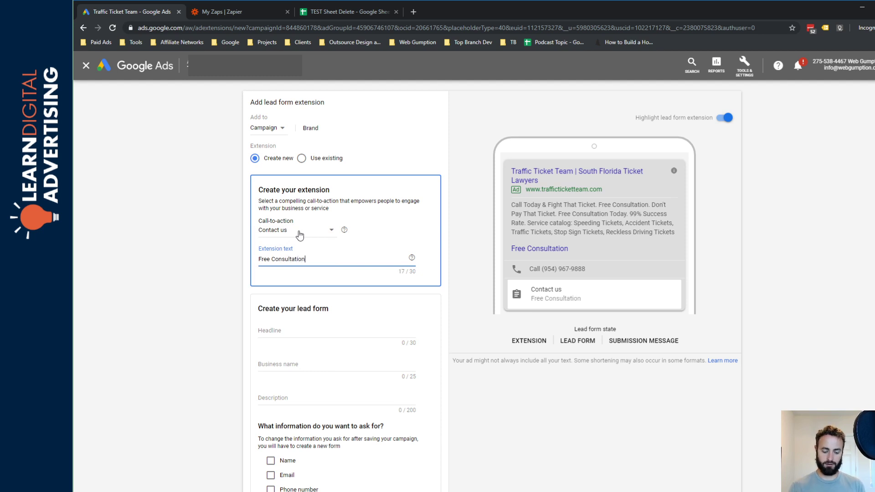
# Step: Fill in headline 'Free Consultation', business name 'Business Name' and description 'Contact us today to sign up for your free consultation.'
pyautogui.click(289, 337)
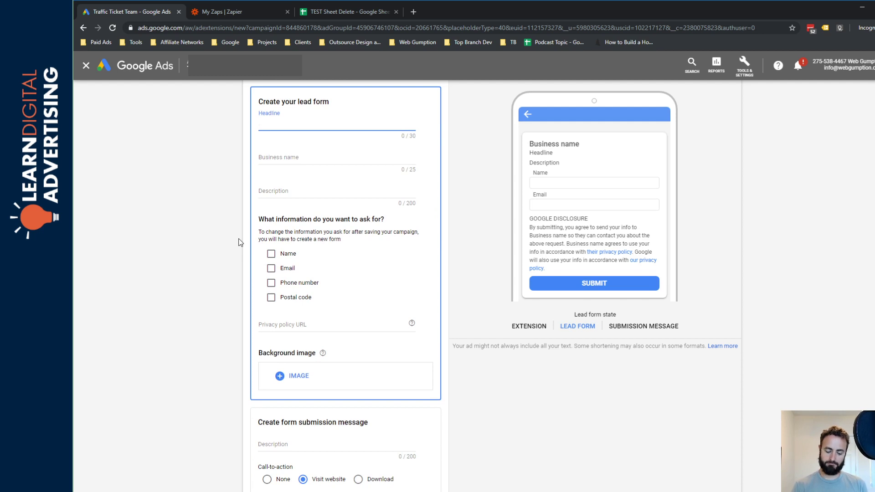
pyautogui.write('Free Consulta')
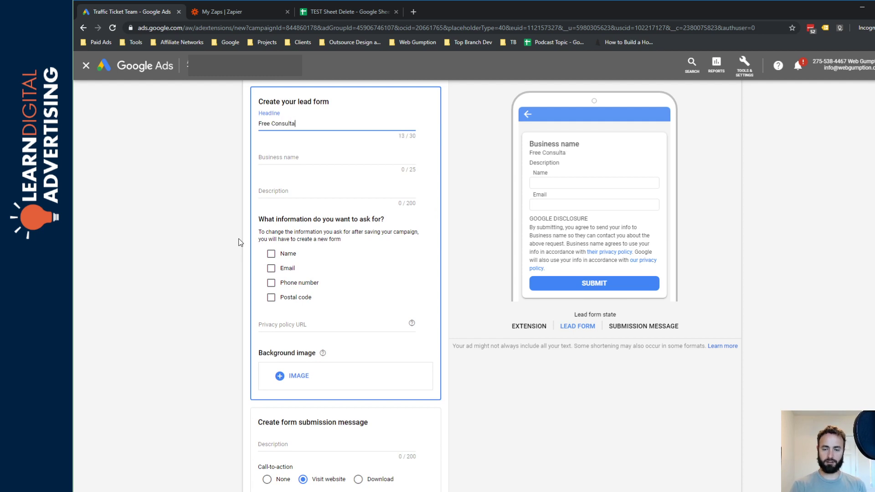
pyautogui.write('tion')
pyautogui.click(277, 160)
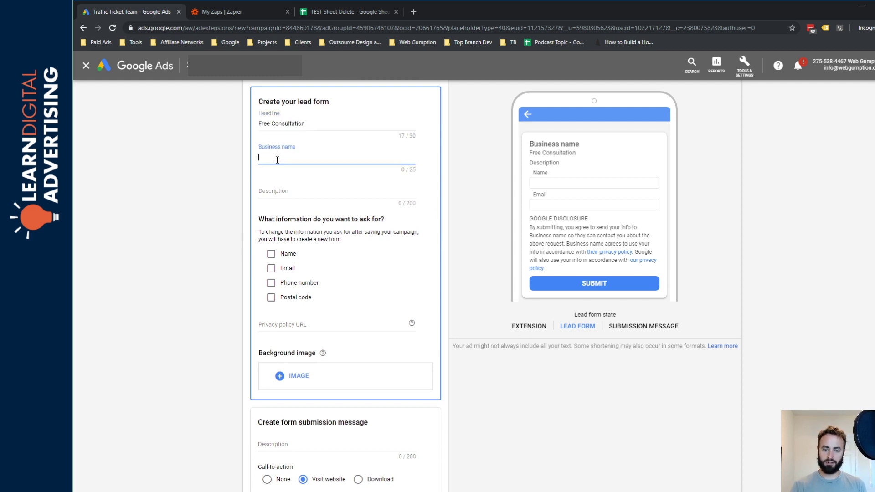
pyautogui.write('Business Name')
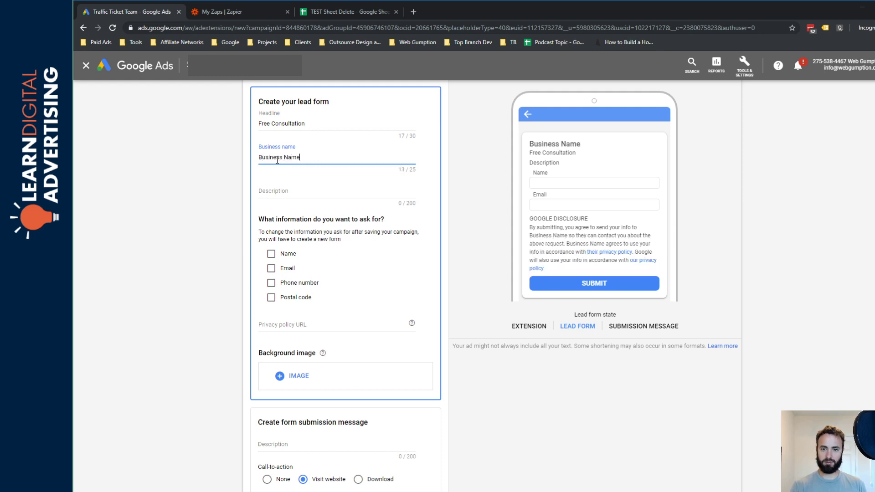
pyautogui.click(300, 191)
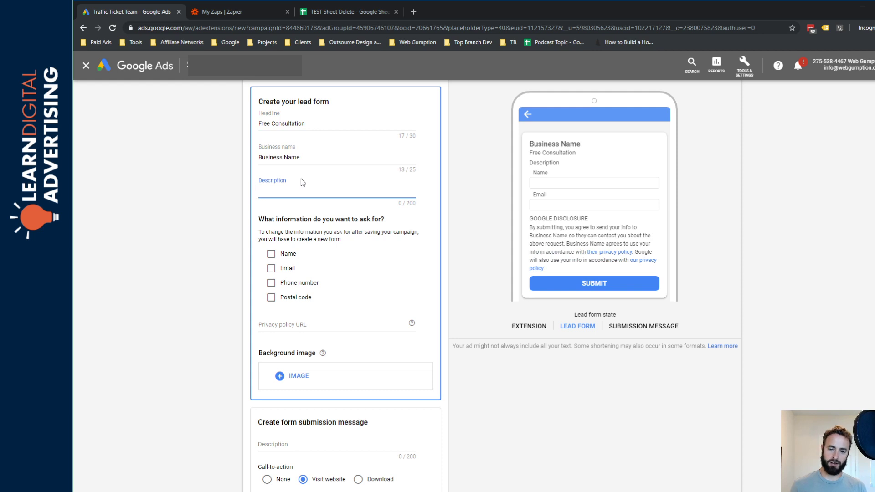
pyautogui.write('Contact')
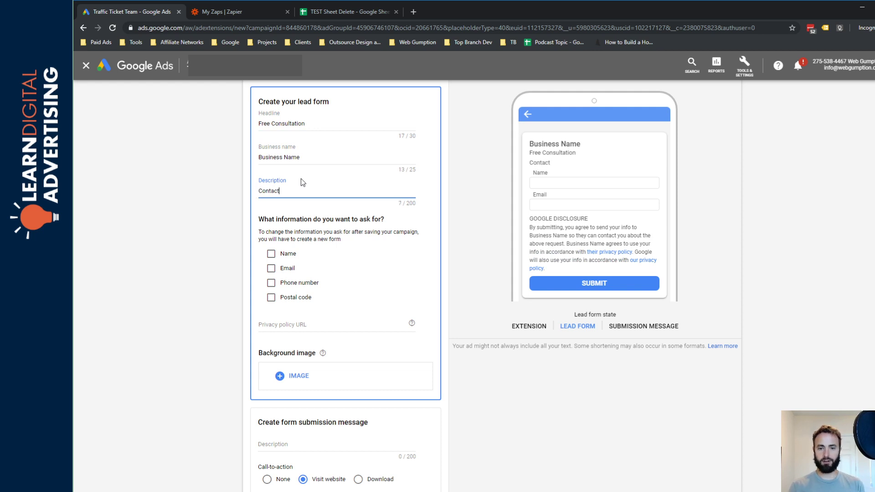
pyautogui.write(' us today to sign')
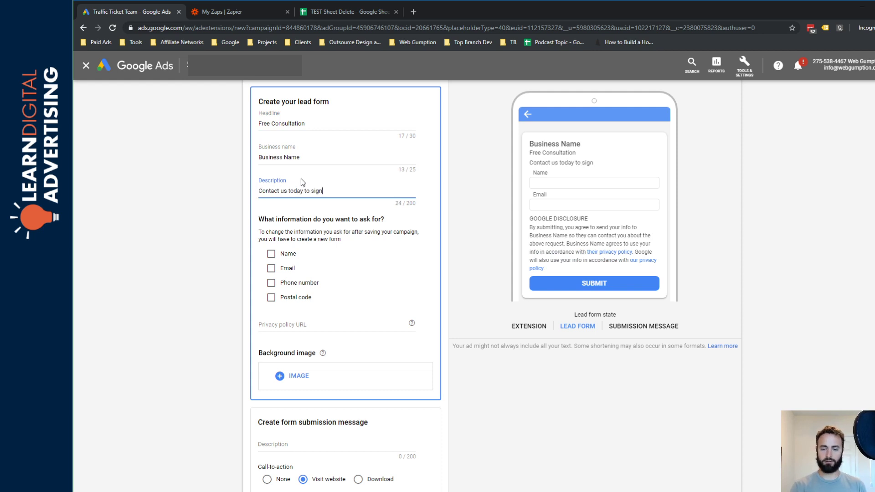
pyautogui.write(' up for your f')
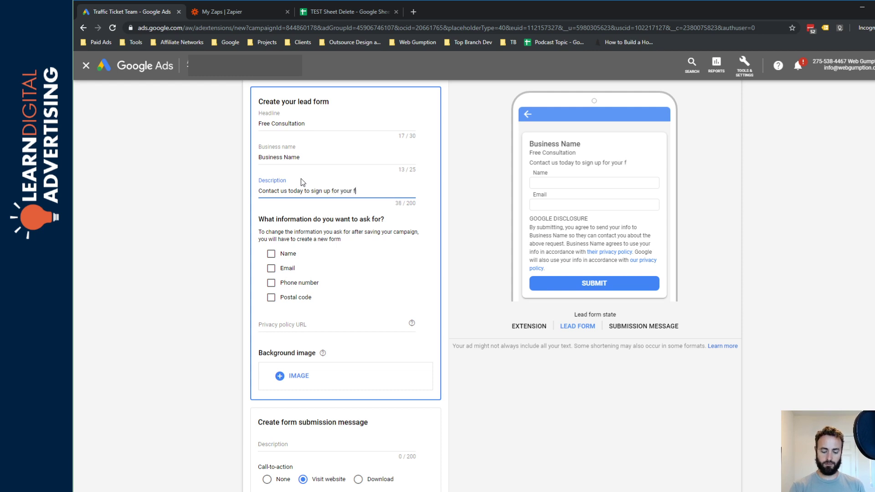
pyautogui.write('ree consultation.')
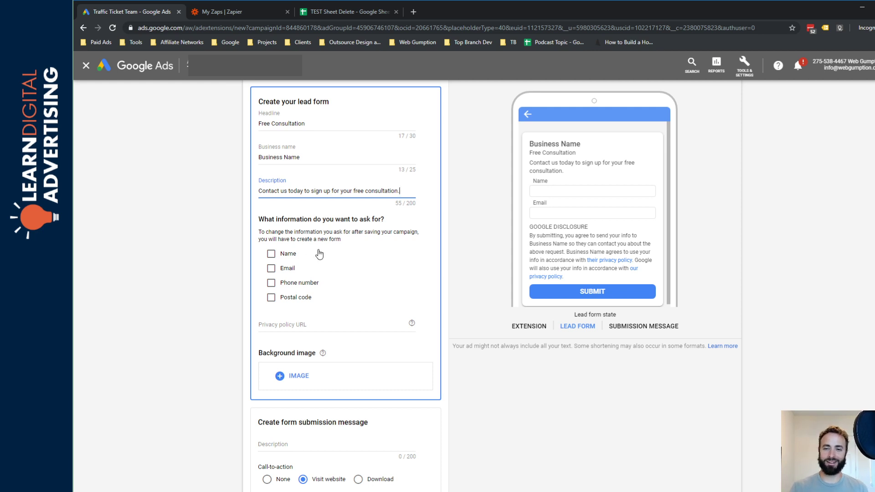
# Step: Make the lead form ask for name, email and phone number
pyautogui.click(272, 254)
pyautogui.click(271, 268)
pyautogui.click(271, 283)
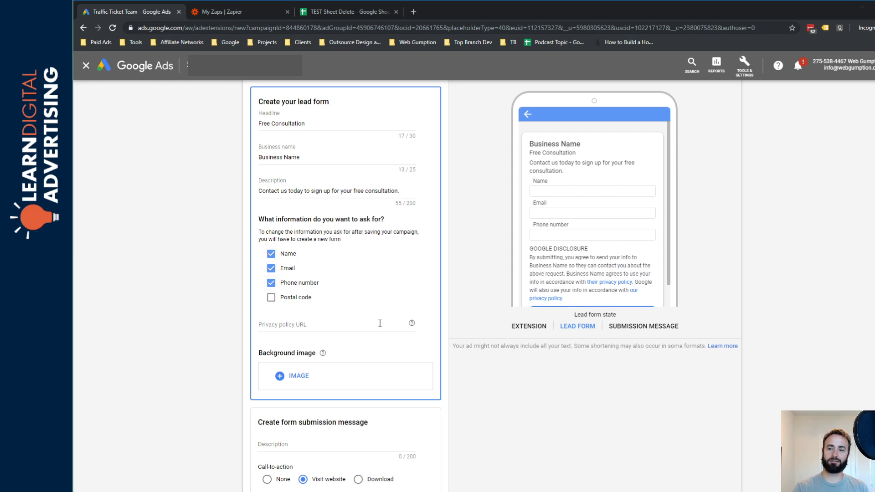
pyautogui.scroll(-3, 616, 233)
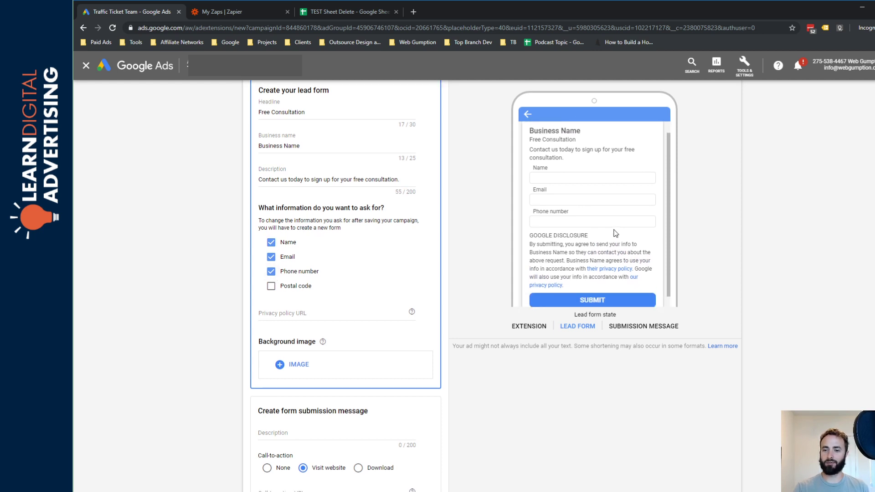
pyautogui.scroll(2, 616, 232)
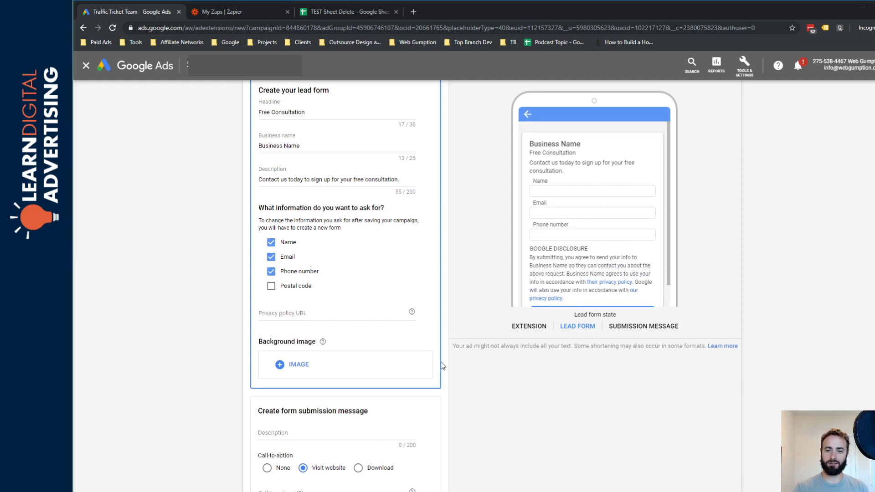
pyautogui.click(273, 313)
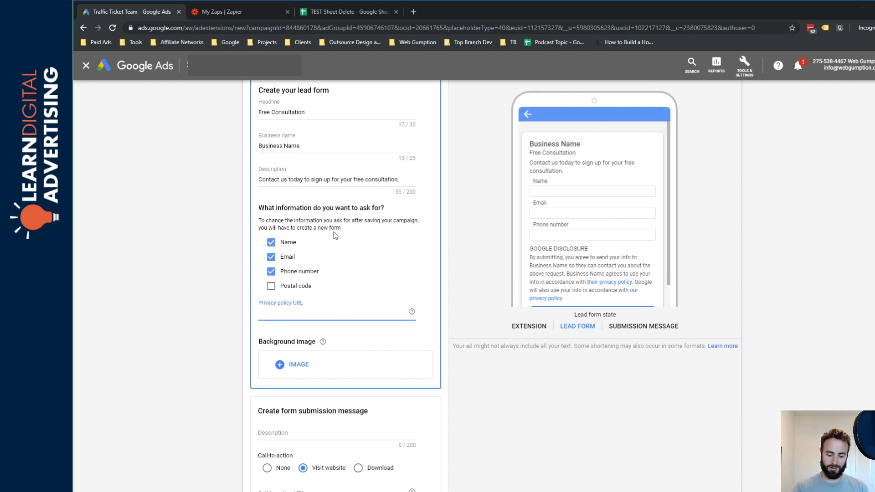
pyautogui.write('http://www.example.c')
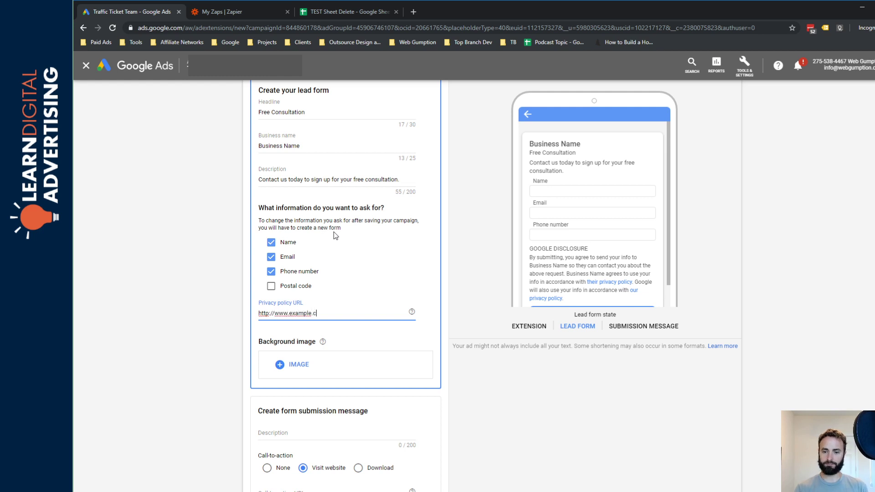
pyautogui.write('om')
pyautogui.scroll(-1, 316, 226)
pyautogui.scroll(2, 303, 219)
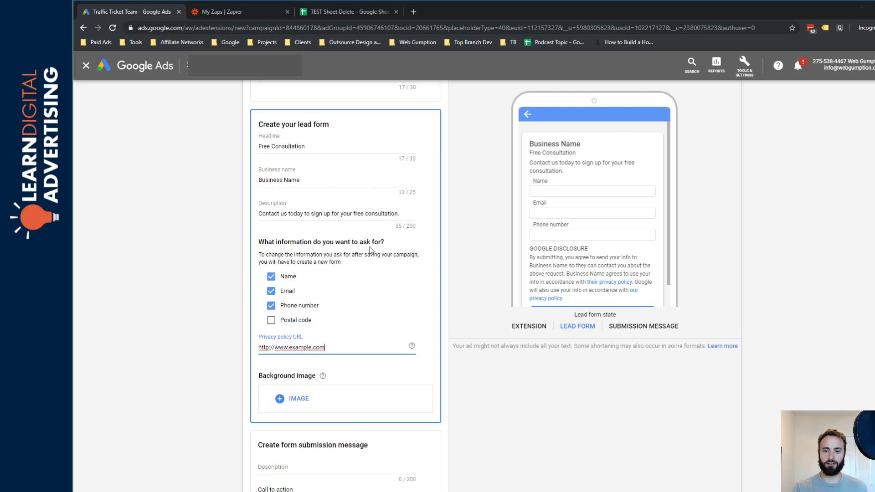
pyautogui.scroll(-5, 227, 288)
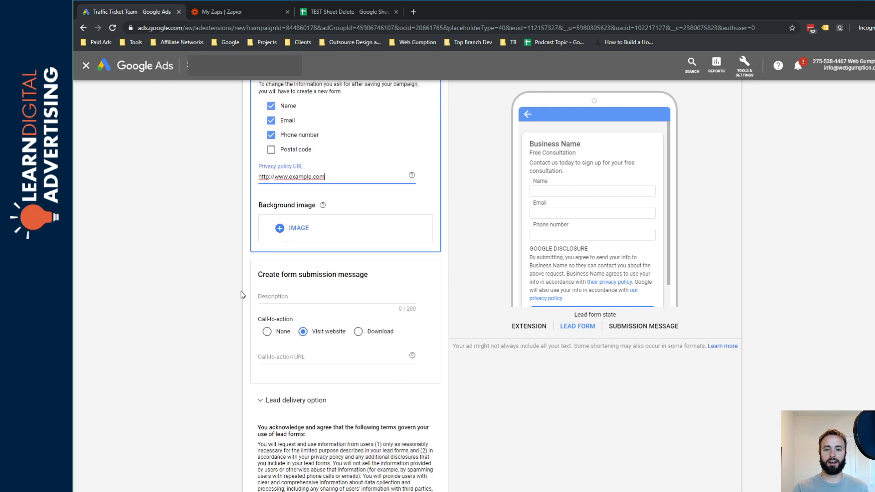
pyautogui.scroll(1, 209, 319)
# Step: Write the submission message description 'Thanks, we'll contact you soon!'
pyautogui.click(292, 307)
pyautogui.scroll(-3, 319, 283)
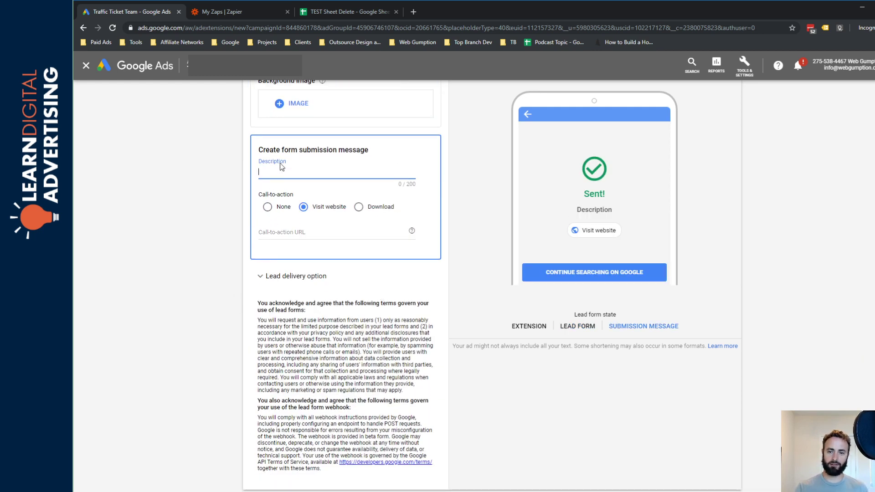
pyautogui.write("Thanks, we'll contact you soon!")
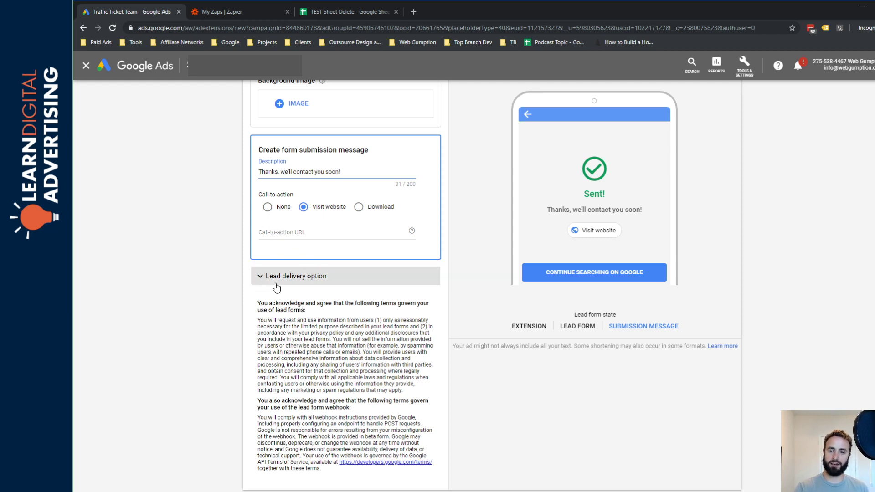
# Step: Expand the lead form's lead delivery settings for the webhook
pyautogui.click(285, 233)
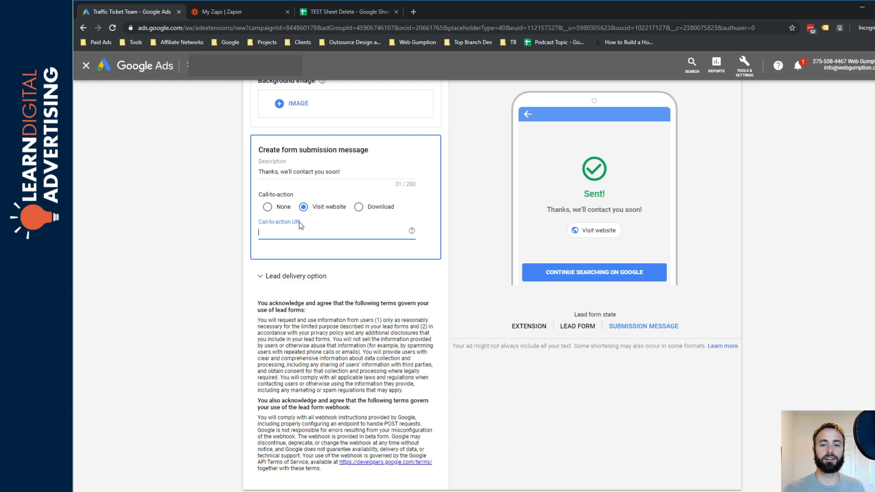
pyautogui.scroll(4, 232, 287)
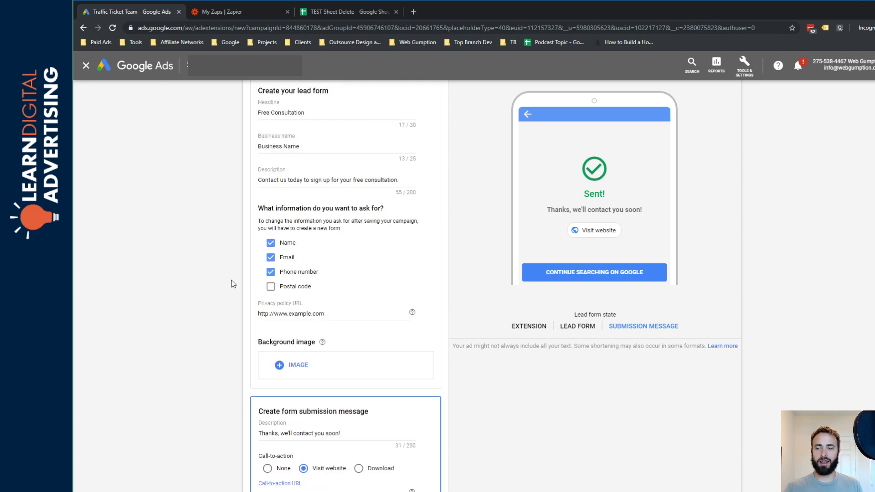
pyautogui.scroll(-2, 292, 329)
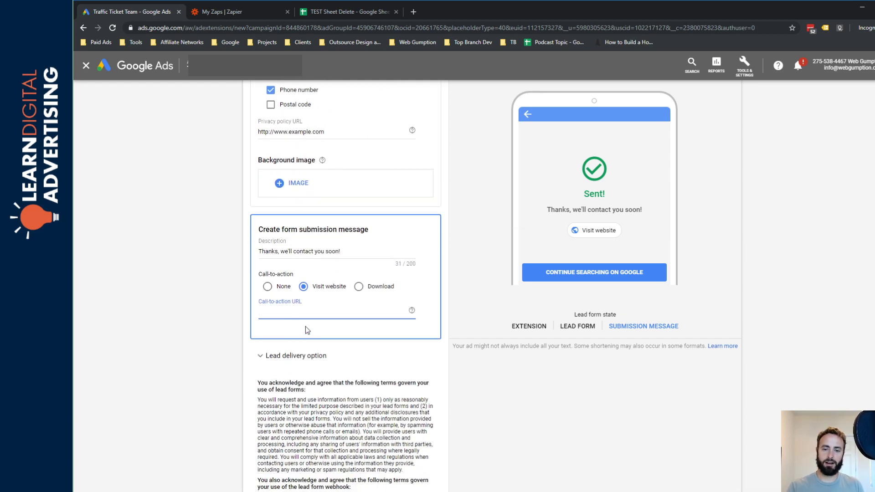
pyautogui.click(297, 356)
pyautogui.scroll(-3, 337, 377)
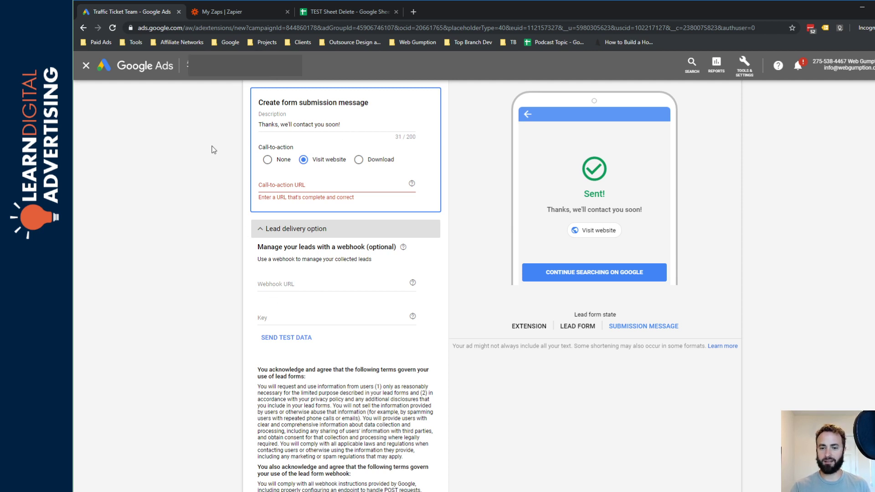
# Step: Return to Zapier's Test Zaps folder and start a new zap with Make a New Zap
pyautogui.click(230, 13)
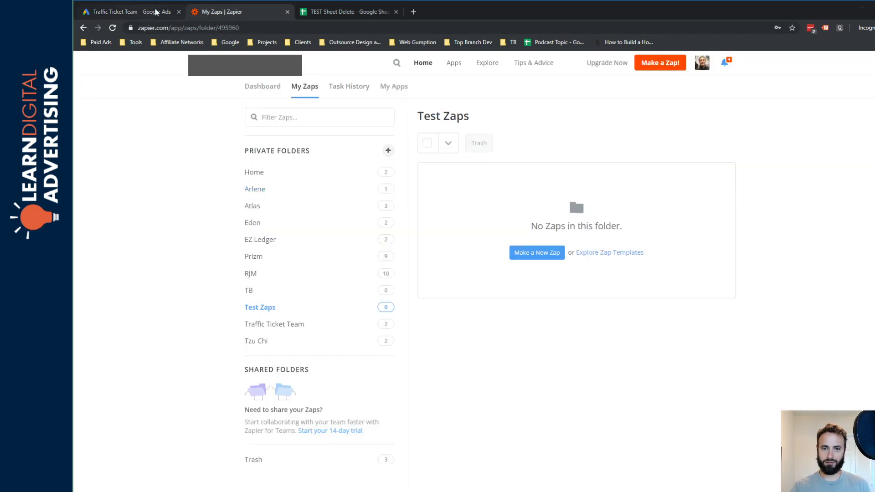
pyautogui.click(179, 13)
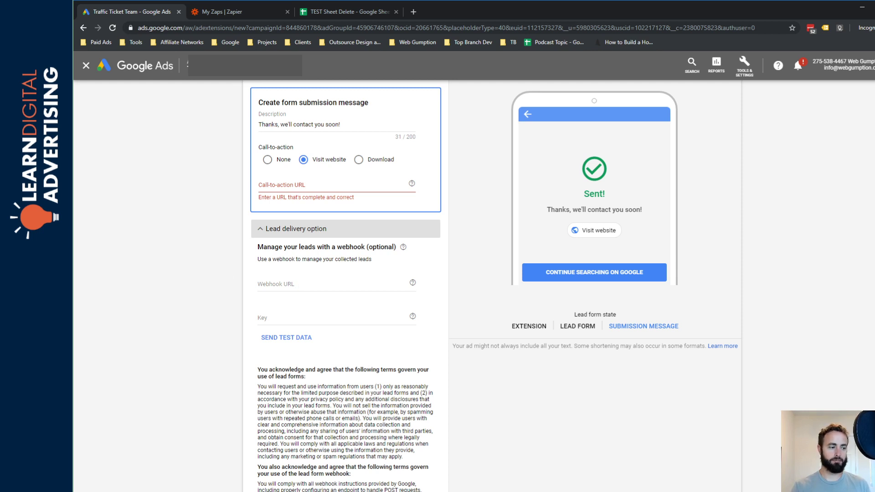
pyautogui.click(223, 12)
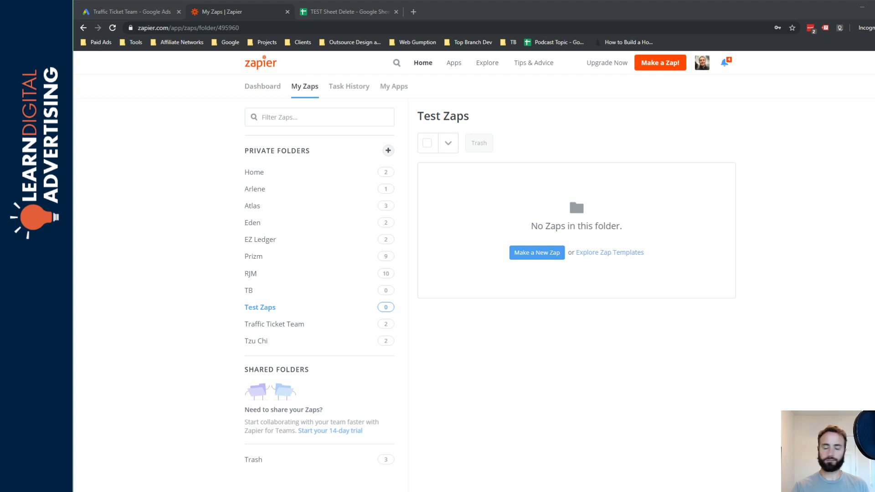
pyautogui.click(537, 253)
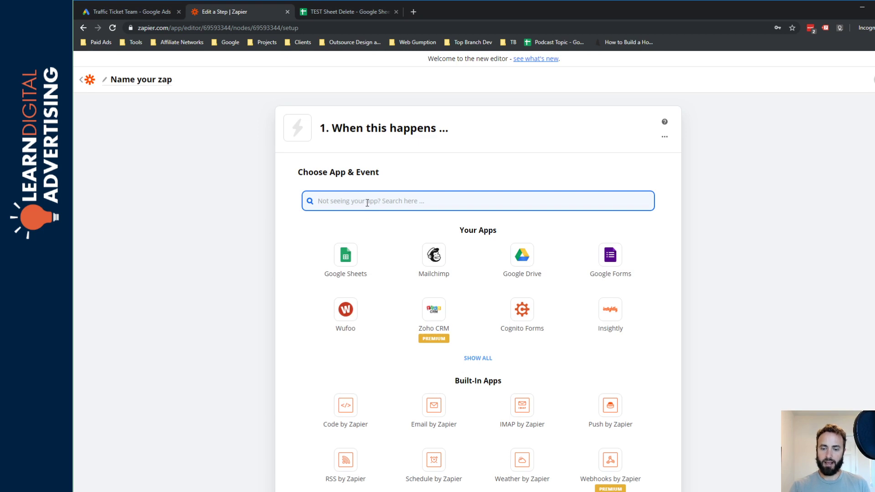
# Step: Set the trigger app to Webhooks by Zapier with the Catch Hook event and continue
pyautogui.write('webho')
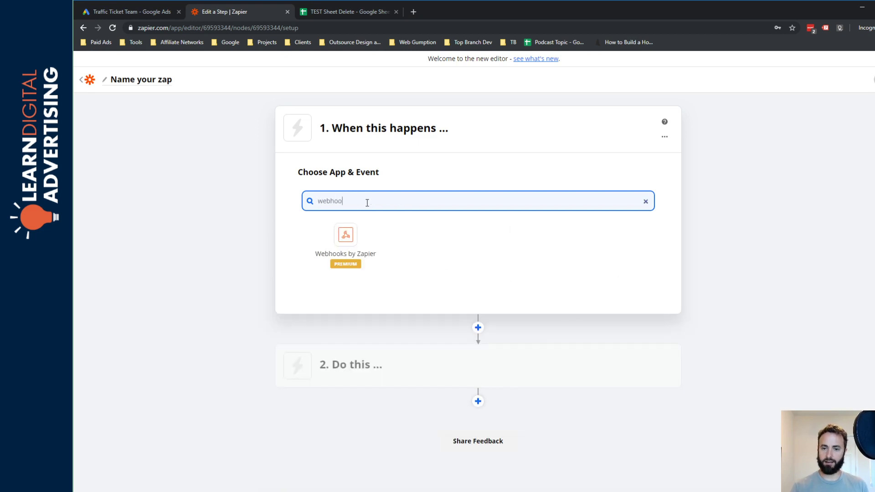
pyautogui.write('o')
pyautogui.click(346, 244)
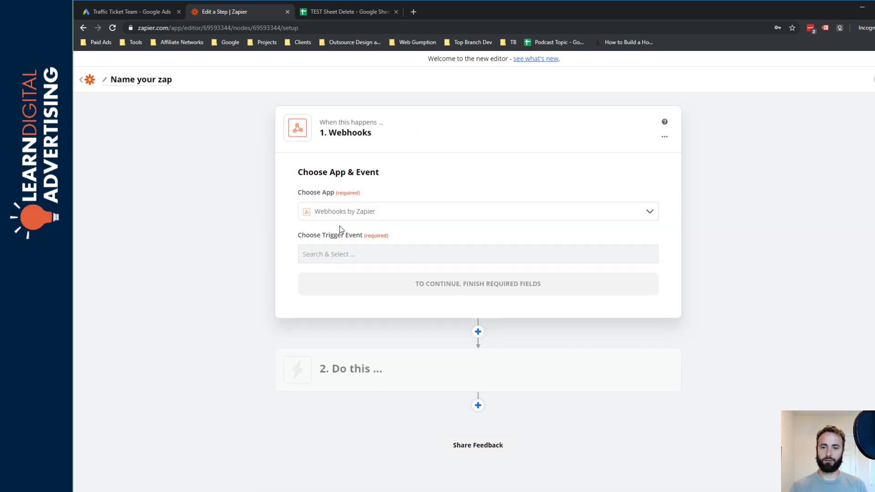
pyautogui.click(372, 254)
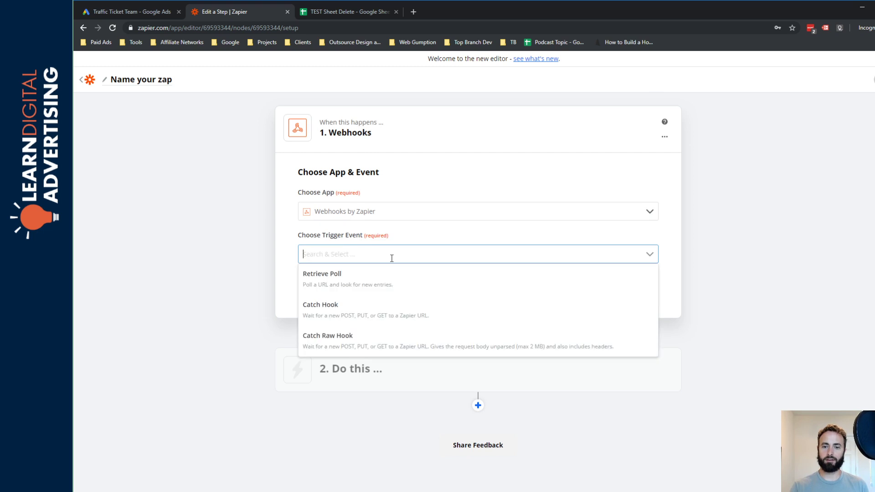
pyautogui.click(341, 307)
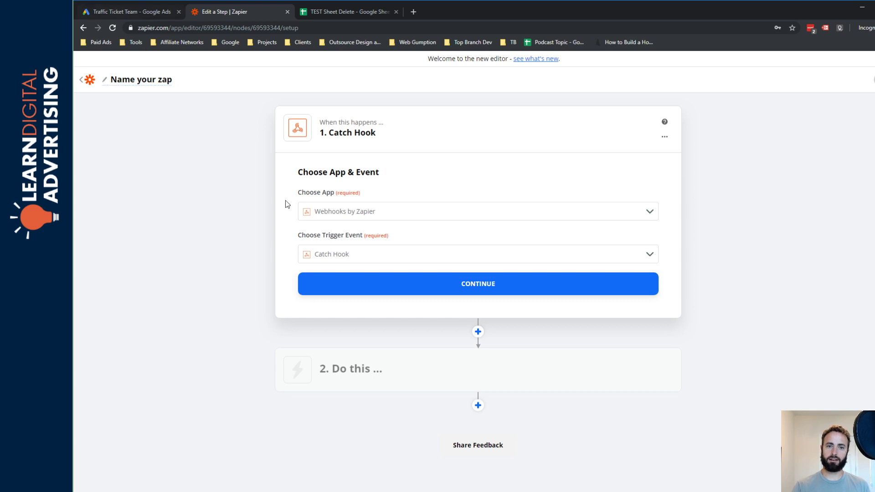
pyautogui.click(501, 290)
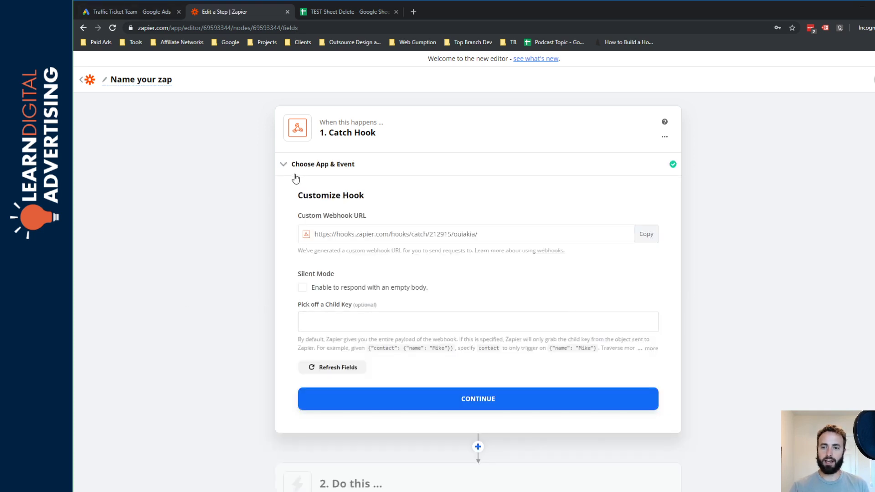
# Step: Copy Zapier's custom webhook URL into the lead form's Webhook URL field
pyautogui.click(334, 235)
pyautogui.hotkey('ctrl', 'a')
pyautogui.hotkey('ctrl', 'c')
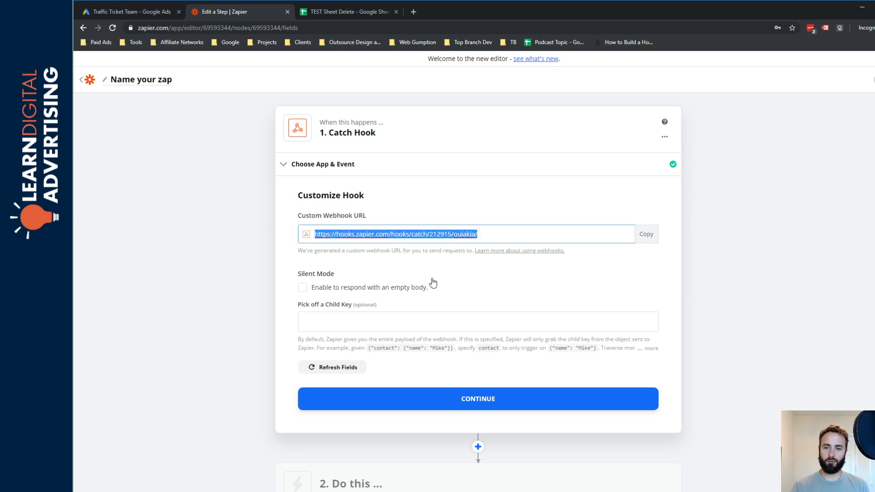
pyautogui.click(130, 11)
pyautogui.hotkey('ctrl', 'v')
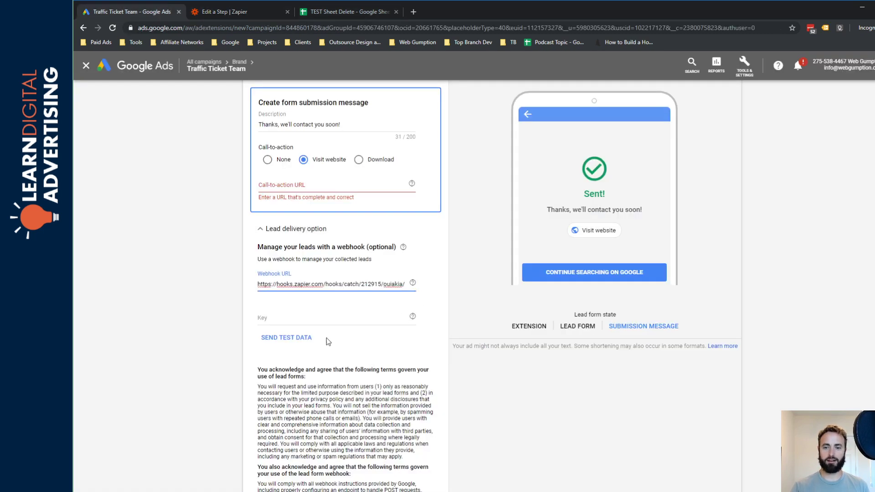
# Step: Continue to Zapier's trigger test and send Google's test data to the webhook
pyautogui.click(233, 13)
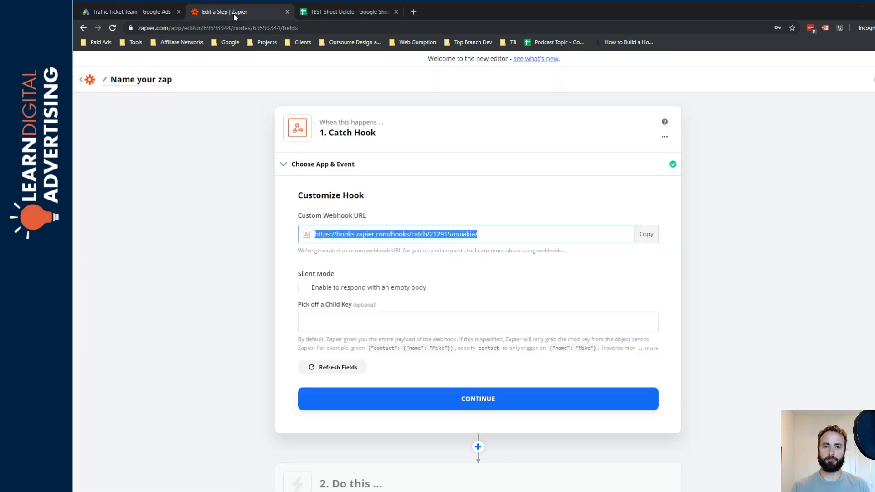
pyautogui.click(396, 397)
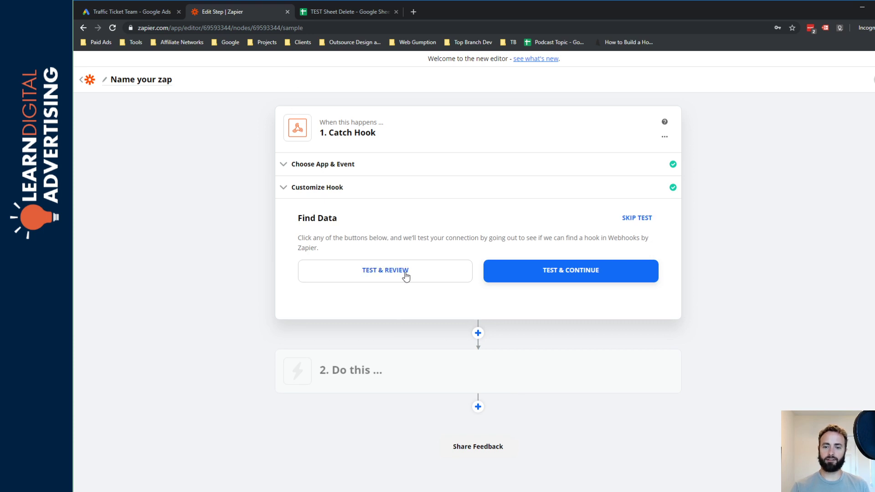
pyautogui.click(128, 14)
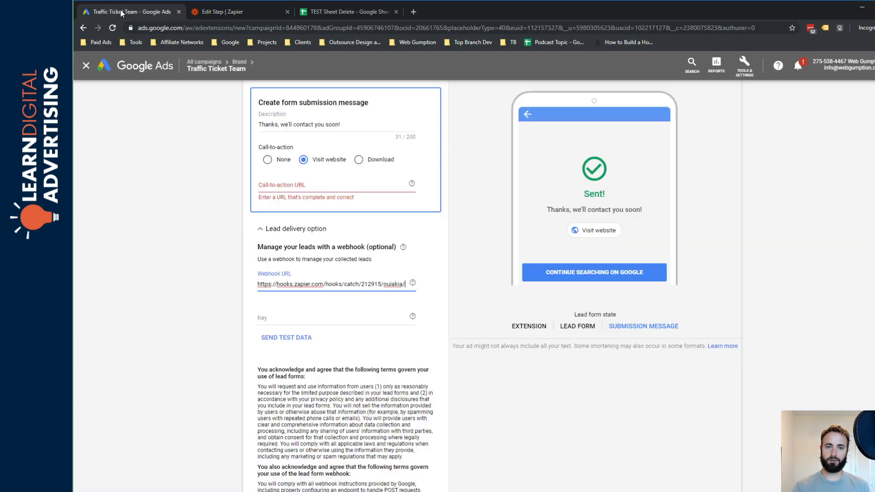
pyautogui.click(283, 340)
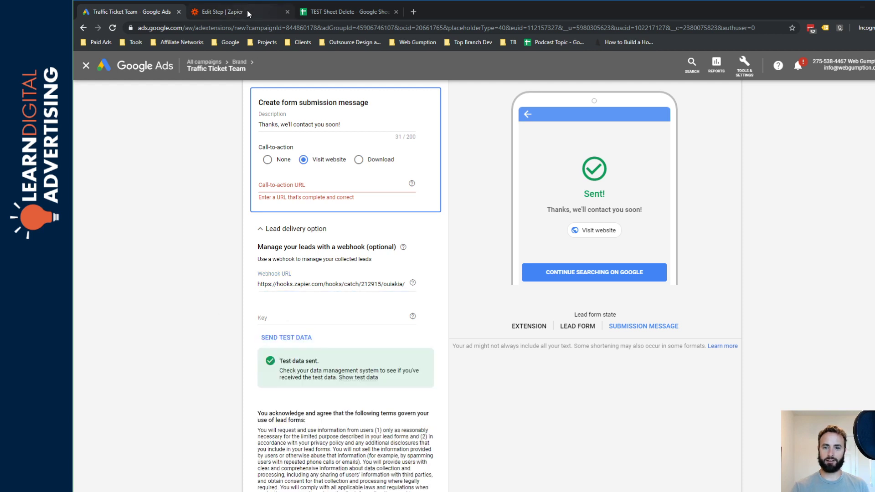
# Step: Test the Catch Hook trigger to fetch Google's test lead and expand Hook A
pyautogui.click(245, 14)
pyautogui.click(397, 280)
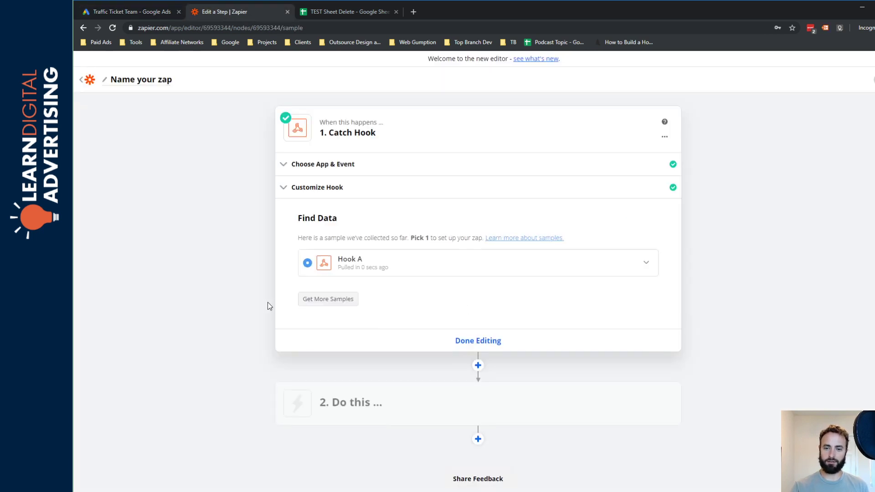
pyautogui.click(647, 264)
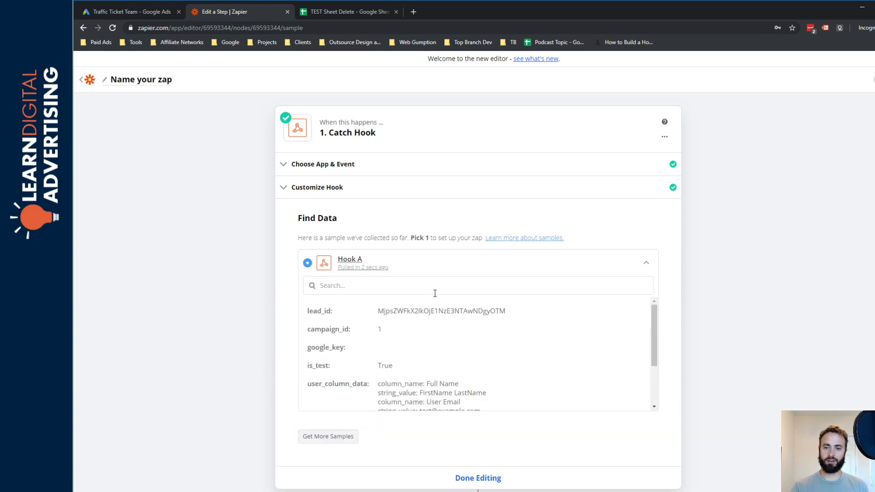
# Step: Review the name, email and phone values in user_column_data, then finish editing the trigger
pyautogui.scroll(-3, 555, 328)
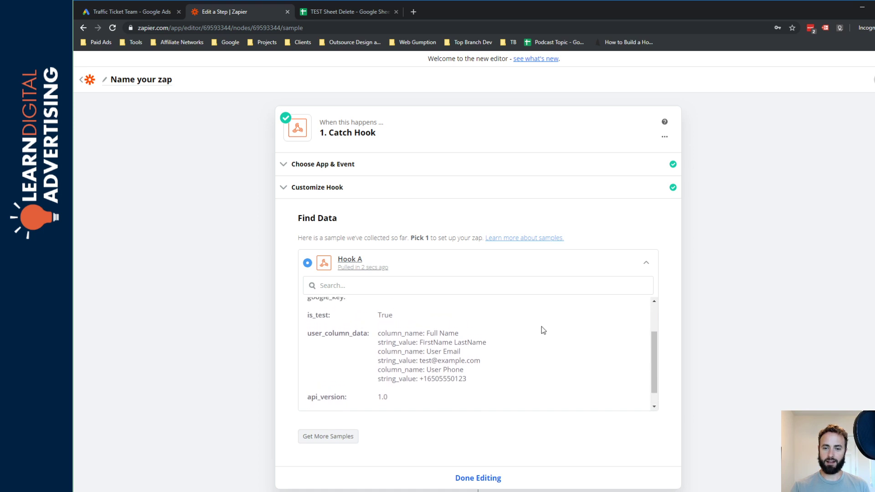
pyautogui.scroll(2, 542, 326)
pyautogui.scroll(-2, 502, 328)
pyautogui.moveTo(437, 315); pyautogui.dragTo(404, 362)
pyautogui.click(440, 321)
pyautogui.click(433, 323)
pyautogui.click(452, 360)
pyautogui.click(432, 329)
pyautogui.click(402, 361)
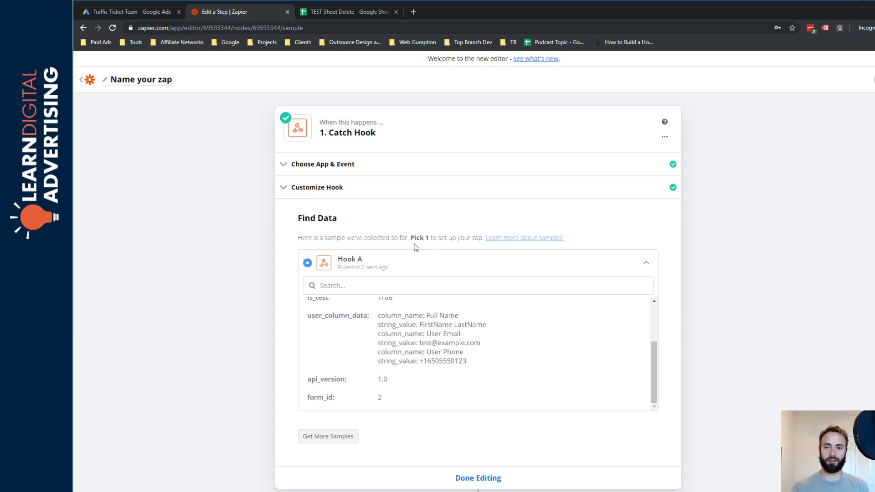
pyautogui.moveTo(422, 325); pyautogui.dragTo(416, 356)
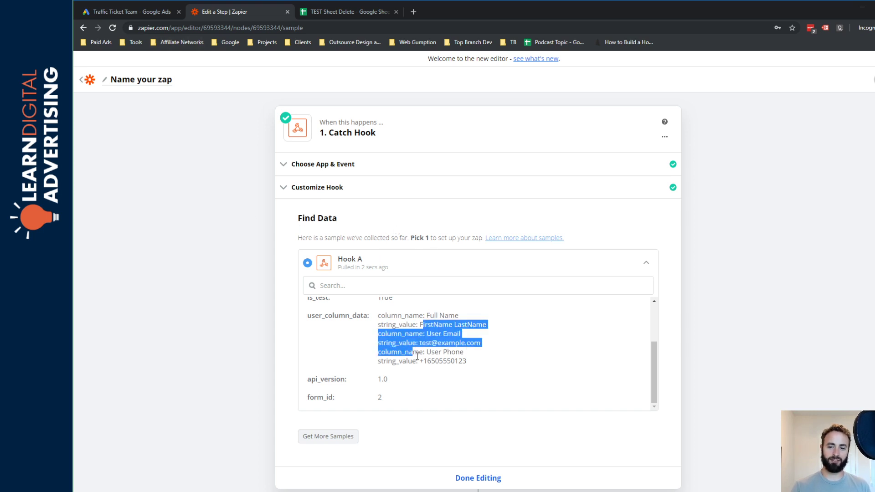
pyautogui.scroll(-2, 284, 362)
pyautogui.click(470, 420)
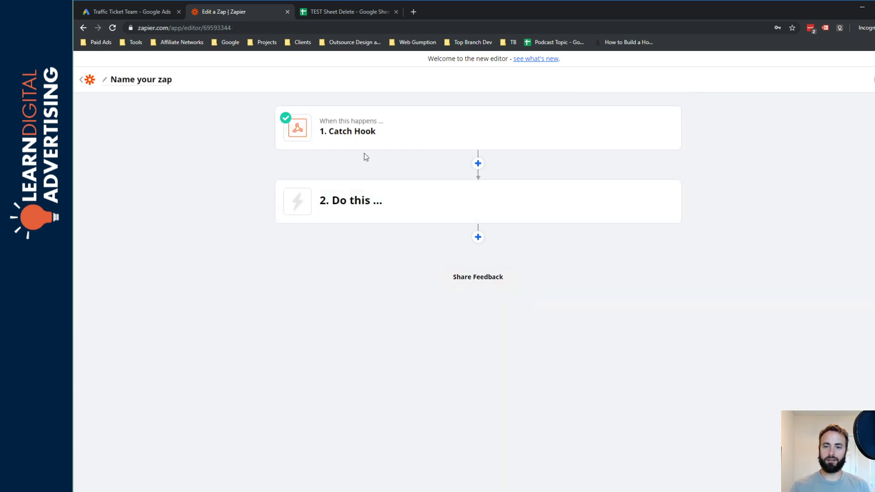
# Step: Set the zap's second step to Google Sheets with the Create Spreadsheet Row action
pyautogui.moveTo(328, 203)
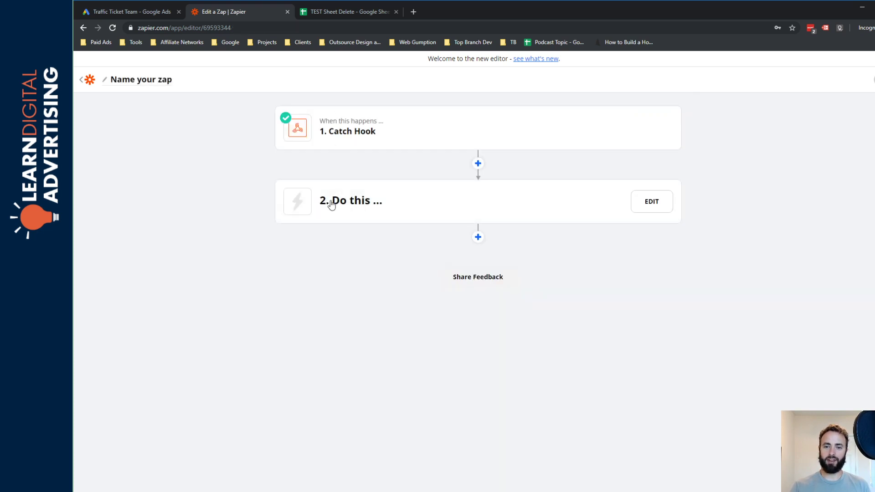
pyautogui.click(648, 207)
pyautogui.click(368, 345)
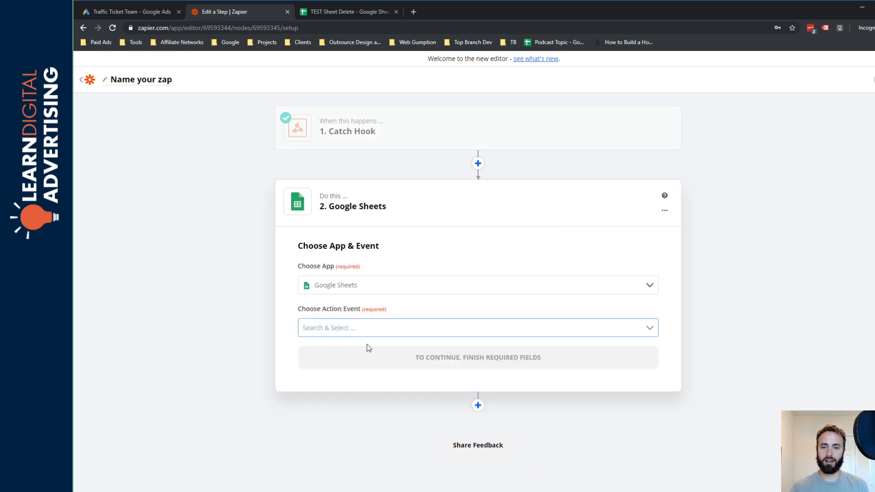
pyautogui.click(651, 329)
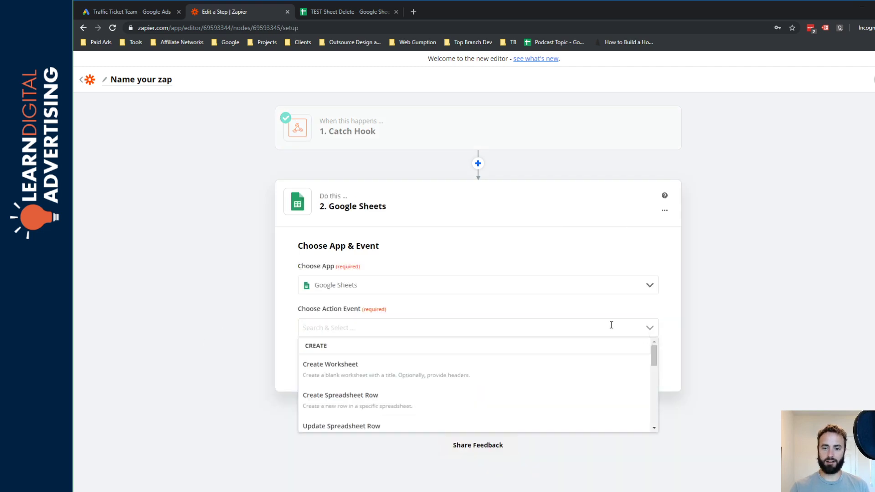
pyautogui.click(321, 401)
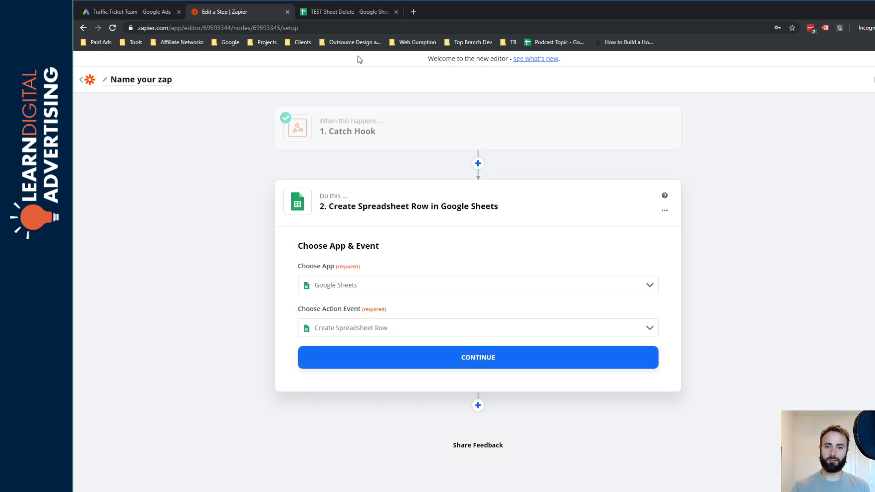
# Step: Check the TEST Sheet Delete spreadsheet and its Lead Info header in cell A1
pyautogui.click(346, 12)
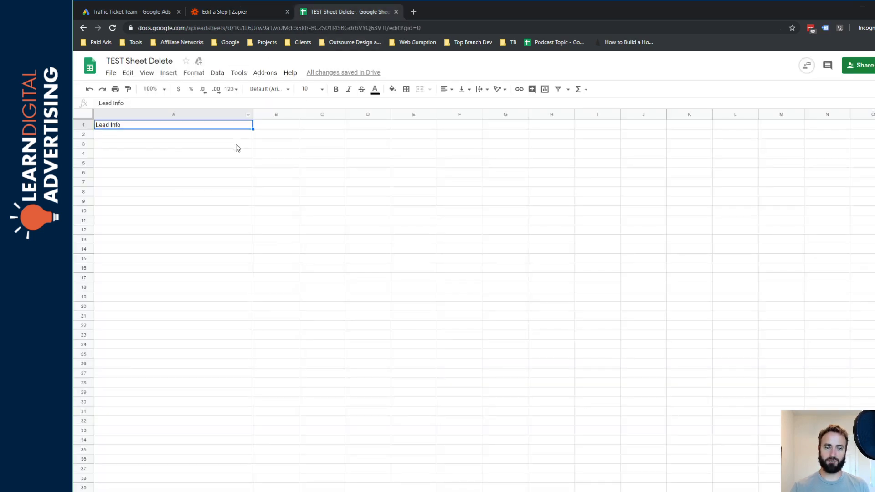
pyautogui.click(237, 145)
pyautogui.click(195, 128)
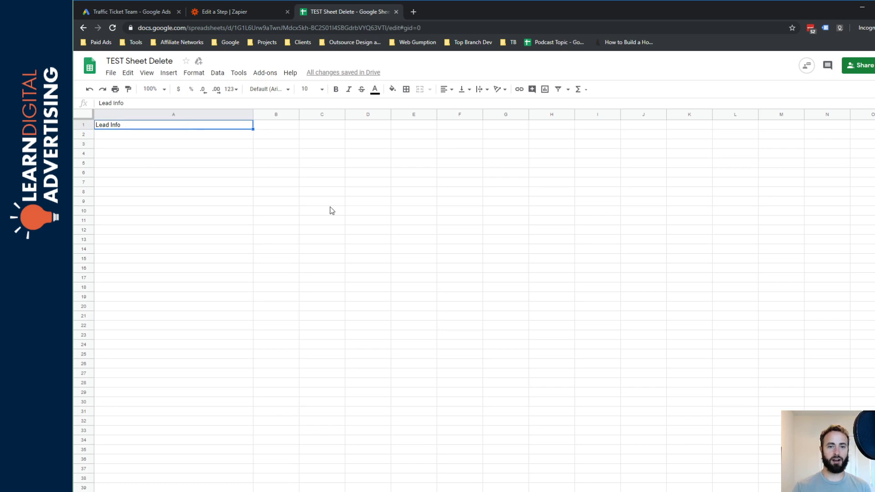
# Step: Connect the Google Sheets account to the Create Spreadsheet Row step
pyautogui.click(254, 13)
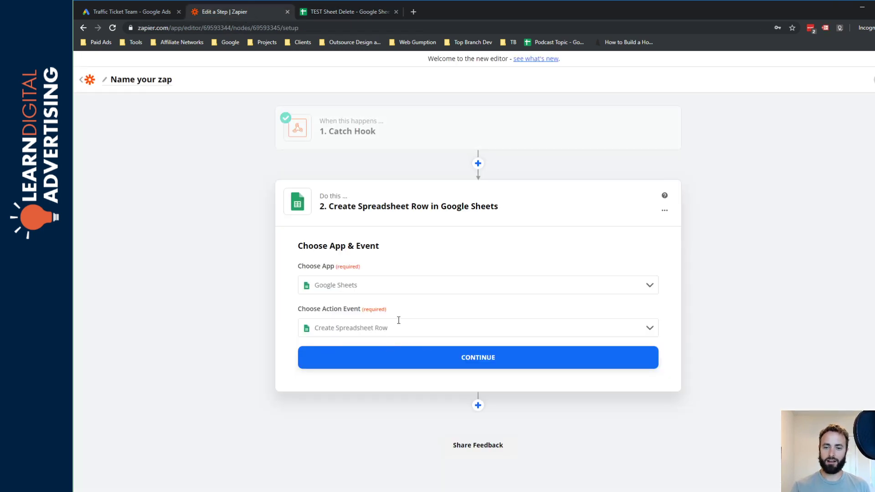
pyautogui.click(483, 357)
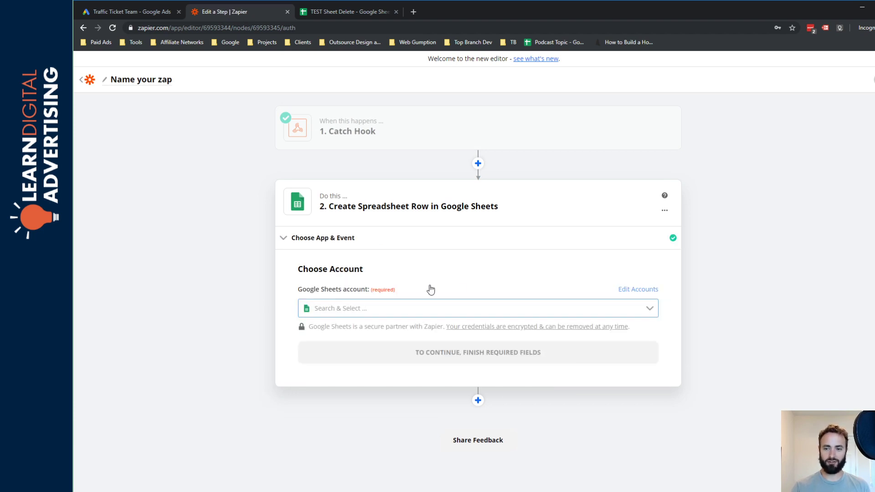
pyautogui.click(649, 314)
pyautogui.click(381, 336)
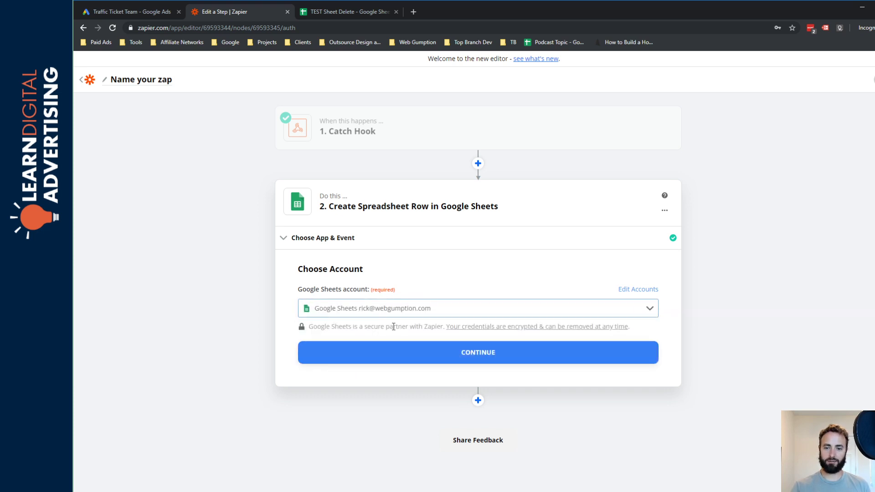
pyautogui.click(482, 353)
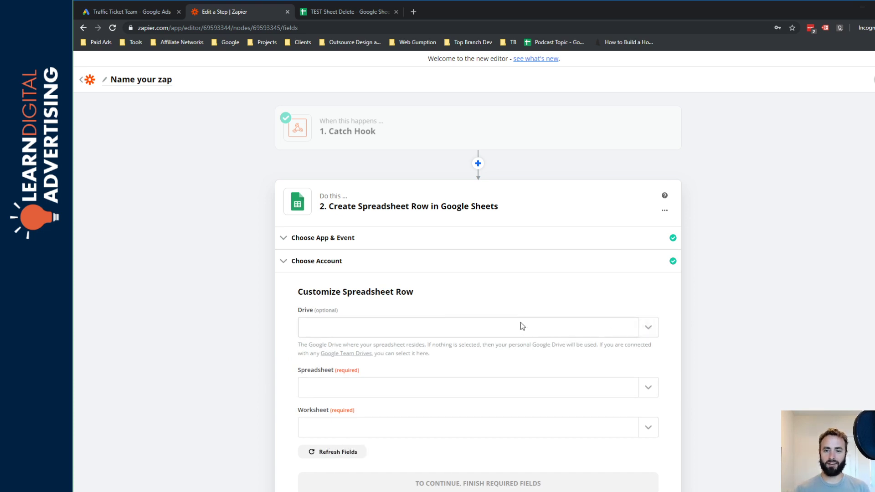
# Step: Target My Google Drive, spreadsheet TEST Sheet Delete and worksheet Sheet1
pyautogui.click(651, 329)
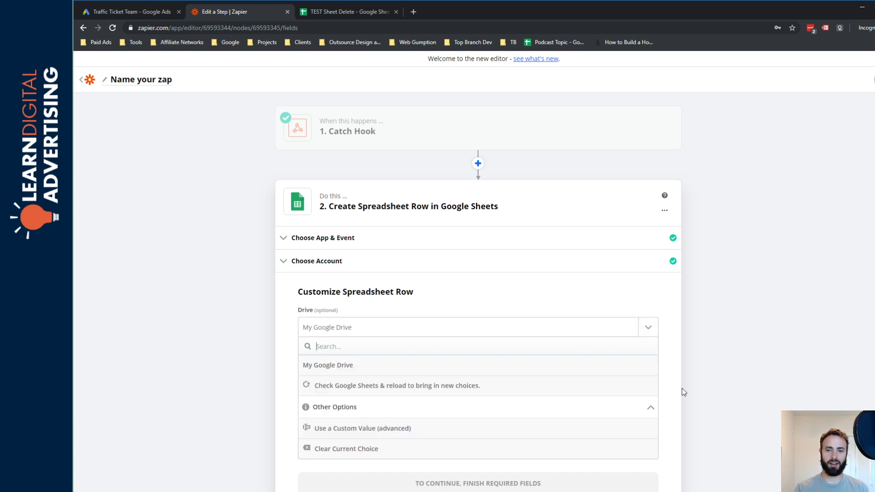
pyautogui.click(314, 367)
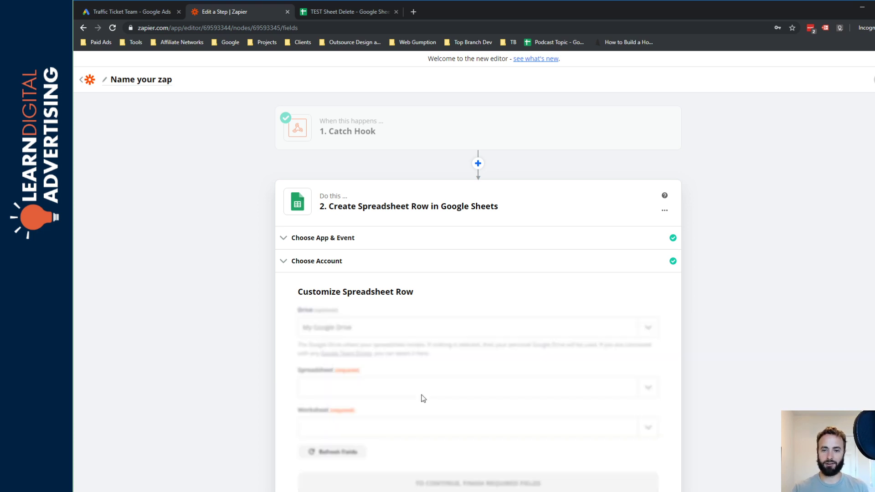
pyautogui.click(655, 390)
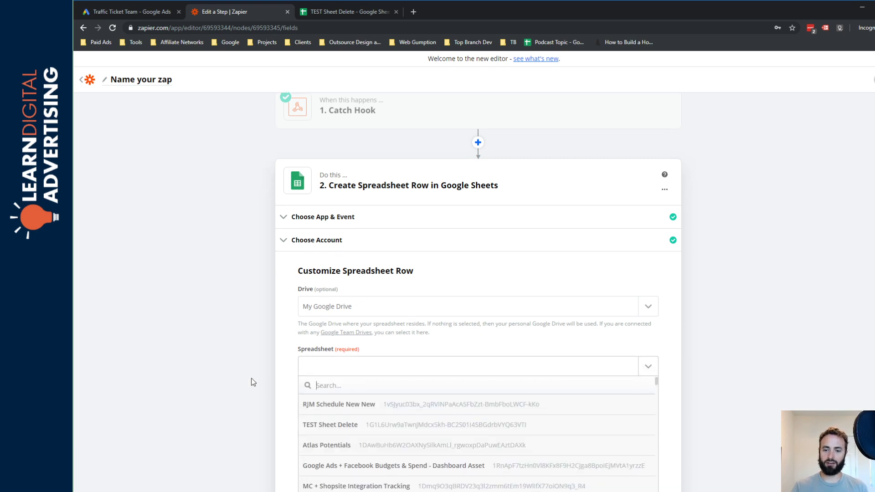
pyautogui.click(329, 424)
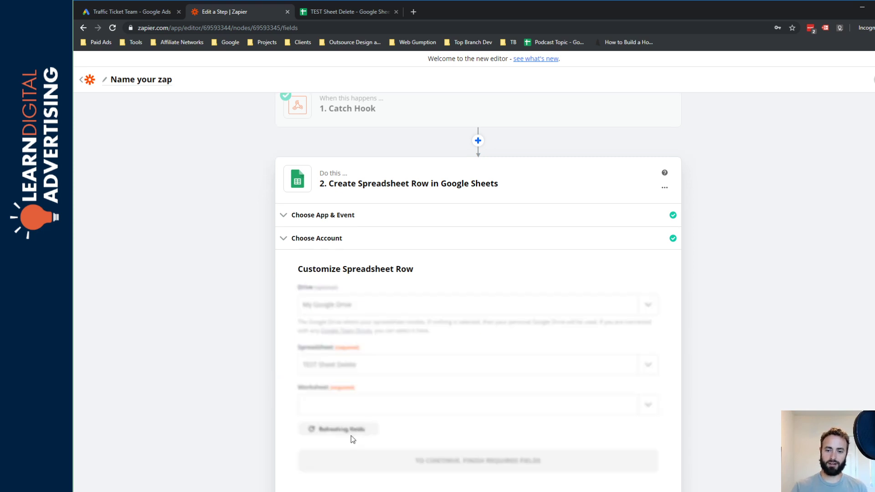
pyautogui.click(651, 405)
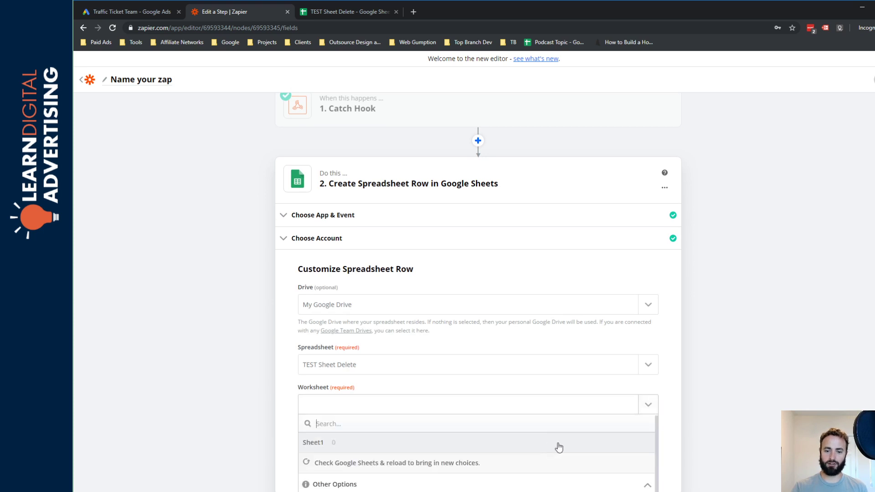
pyautogui.click(345, 445)
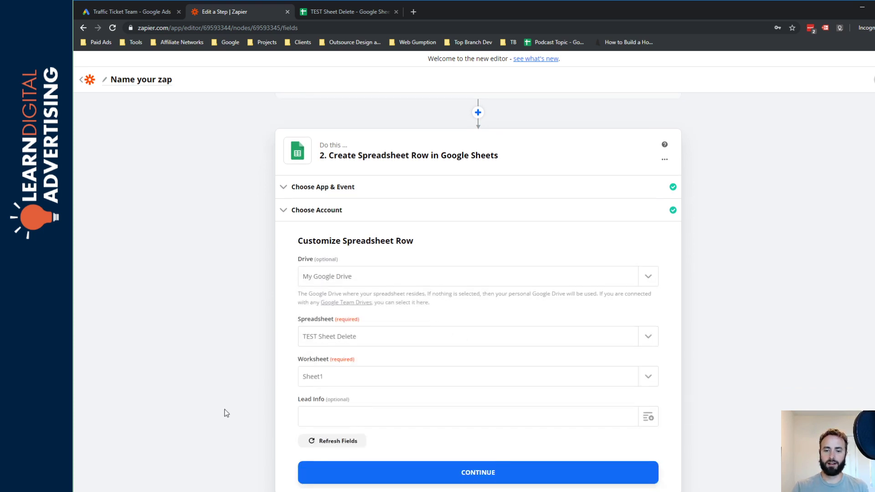
# Step: After checking the sheet's Lead Info header, map Zapier's Lead Info field to 1. User Column Data and continue
pyautogui.scroll(-2, 226, 413)
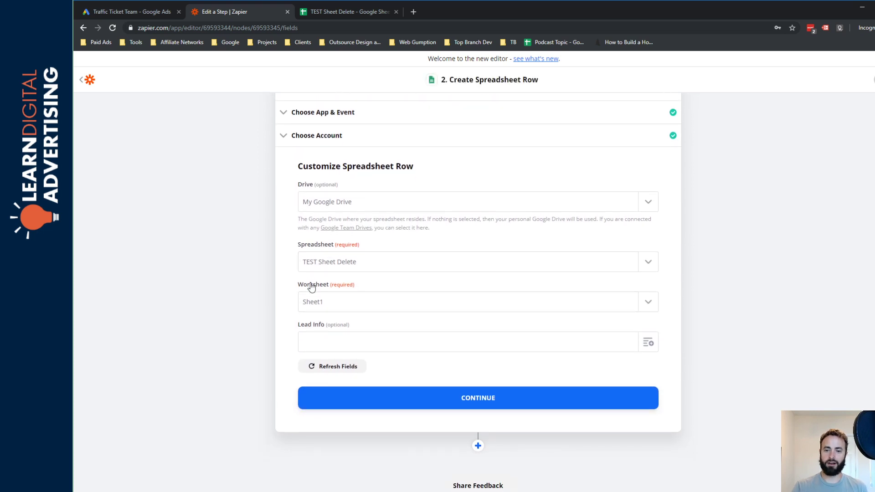
pyautogui.click(326, 11)
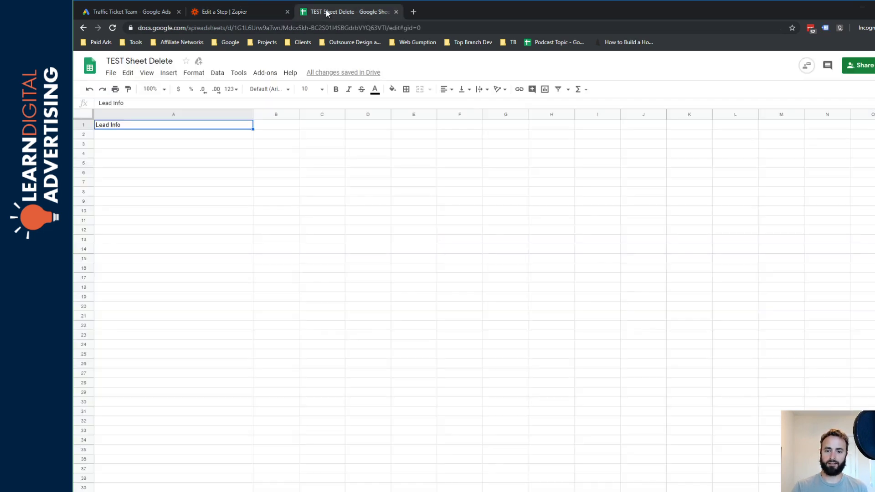
pyautogui.click(245, 17)
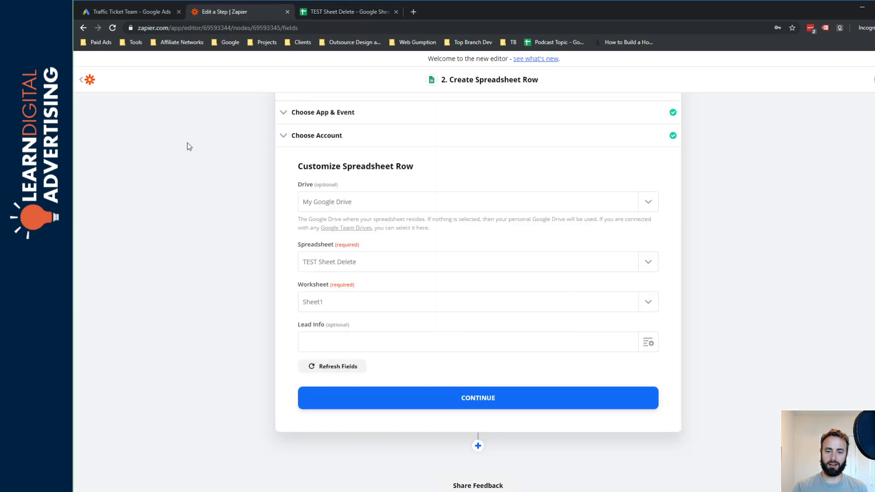
pyautogui.click(648, 343)
pyautogui.scroll(-1, 488, 426)
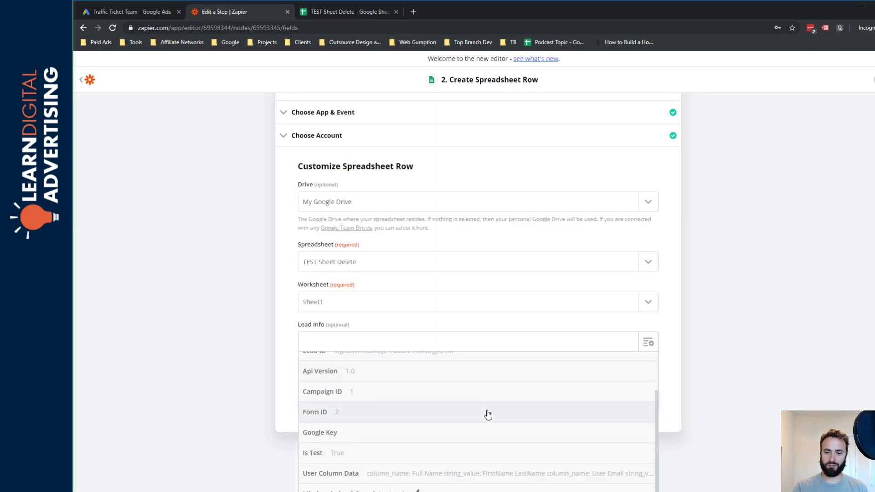
pyautogui.click(369, 476)
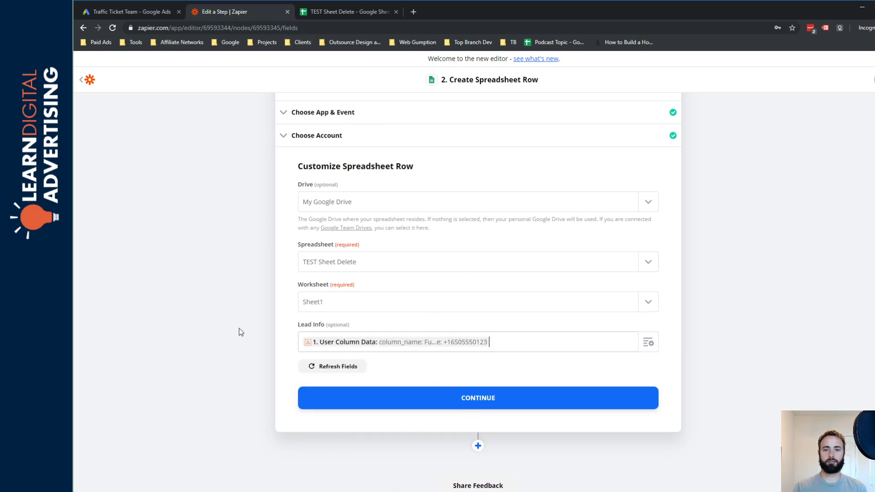
pyautogui.click(480, 401)
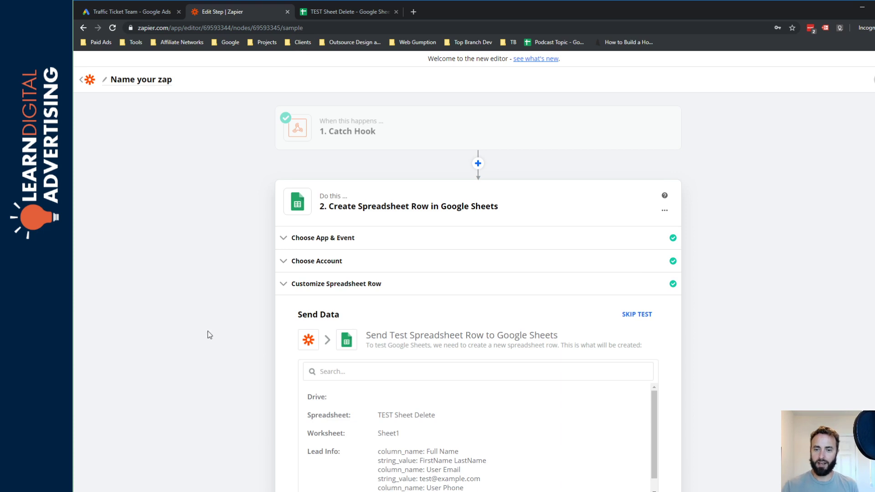
# Step: Run Test & Review so Zapier creates the test lead as row 2 in Google Sheets
pyautogui.scroll(-3, 235, 297)
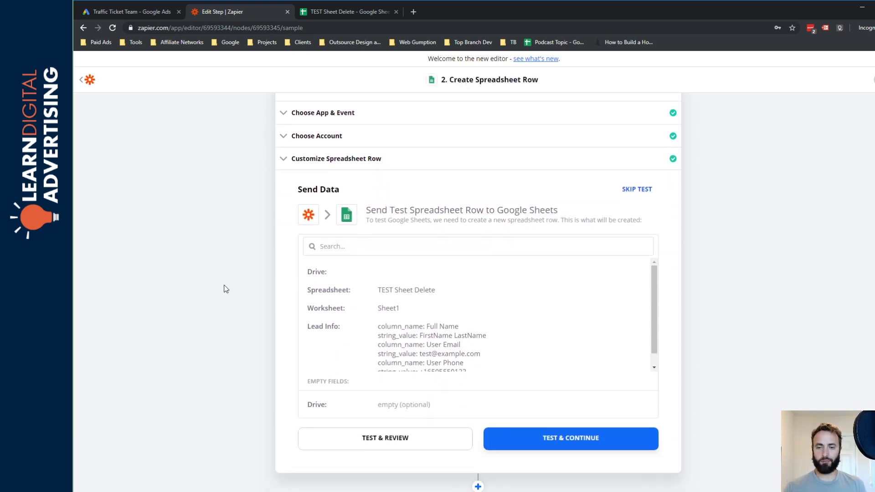
pyautogui.scroll(3, 227, 287)
pyautogui.scroll(-1, 223, 283)
pyautogui.scroll(1, 215, 276)
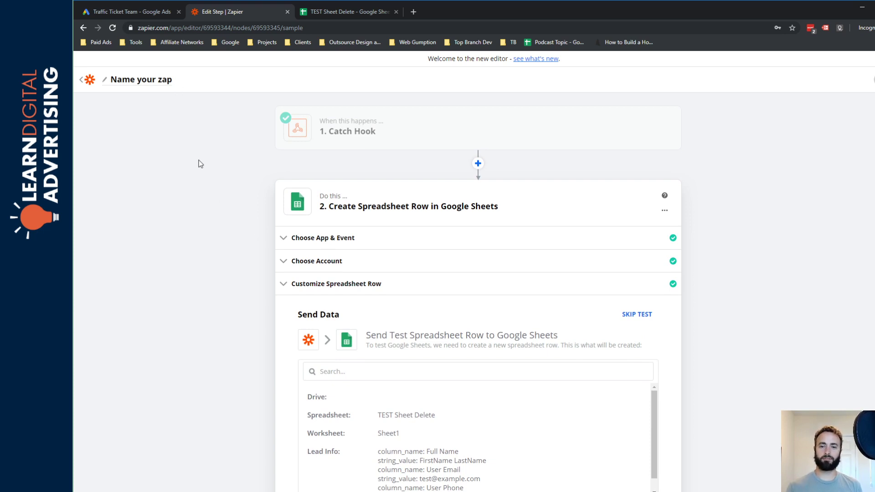
pyautogui.scroll(-4, 223, 242)
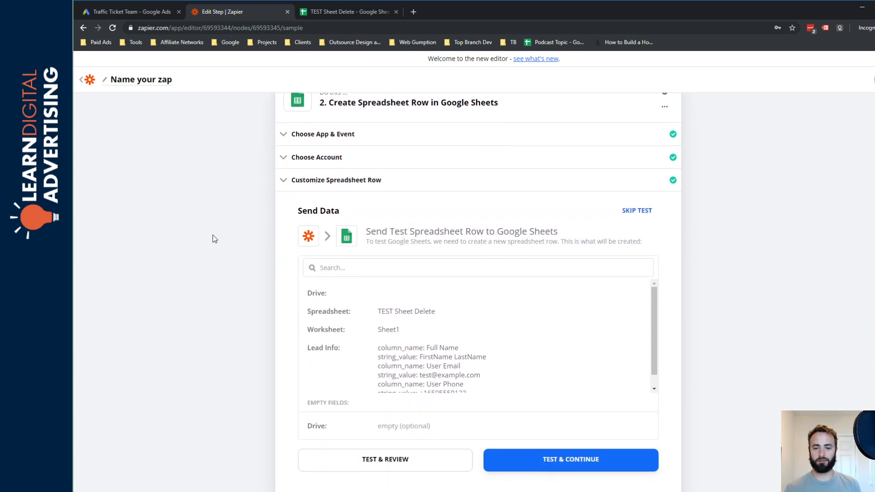
pyautogui.click(387, 403)
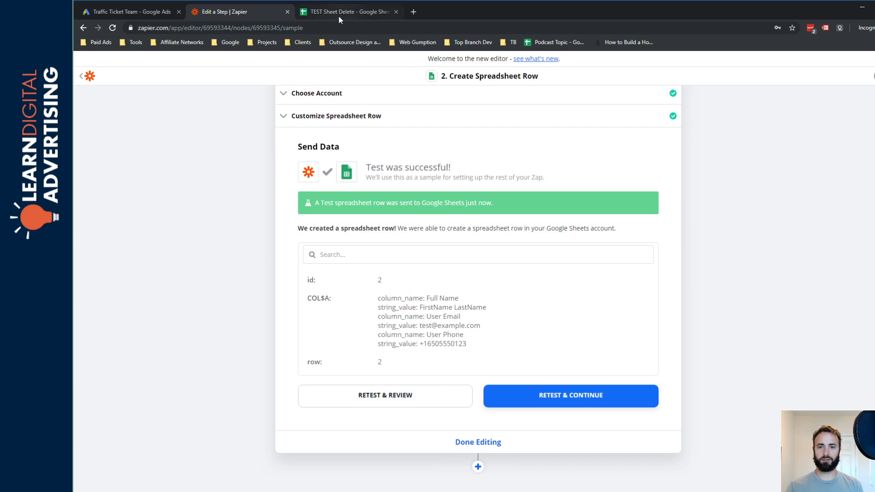
# Step: Confirm in TEST Sheet Delete that row 2 holds the test lead's name, email and phone, with empty rows below
pyautogui.click(340, 13)
pyautogui.click(168, 164)
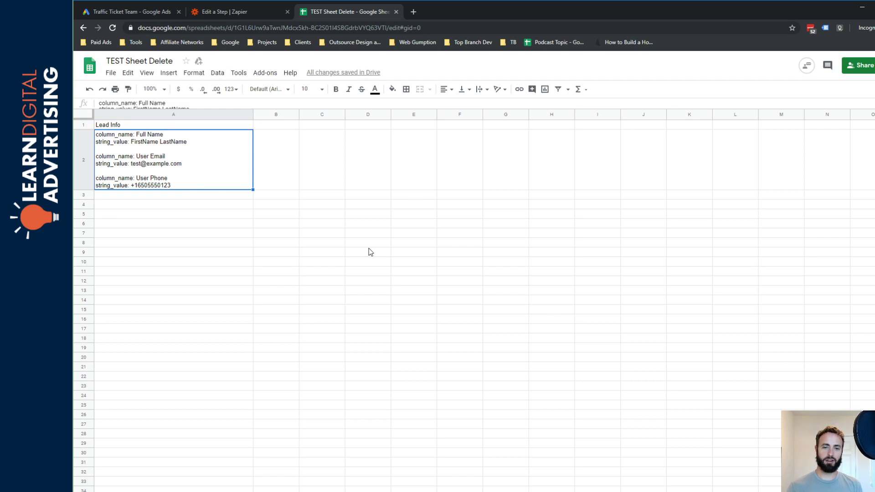
pyautogui.click(191, 205)
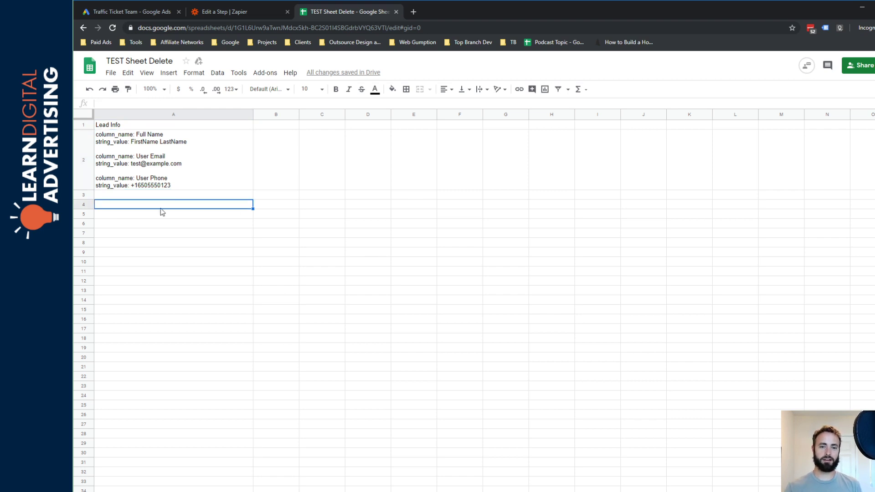
pyautogui.click(159, 198)
pyautogui.click(148, 205)
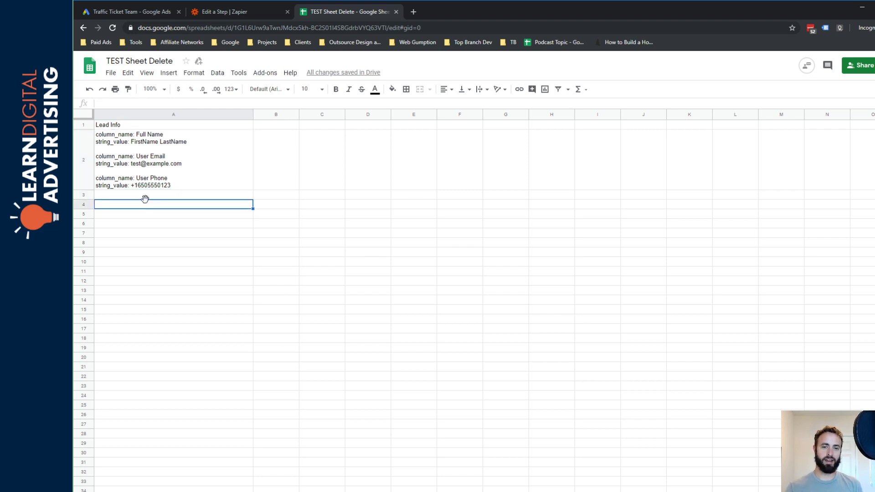
pyautogui.click(147, 194)
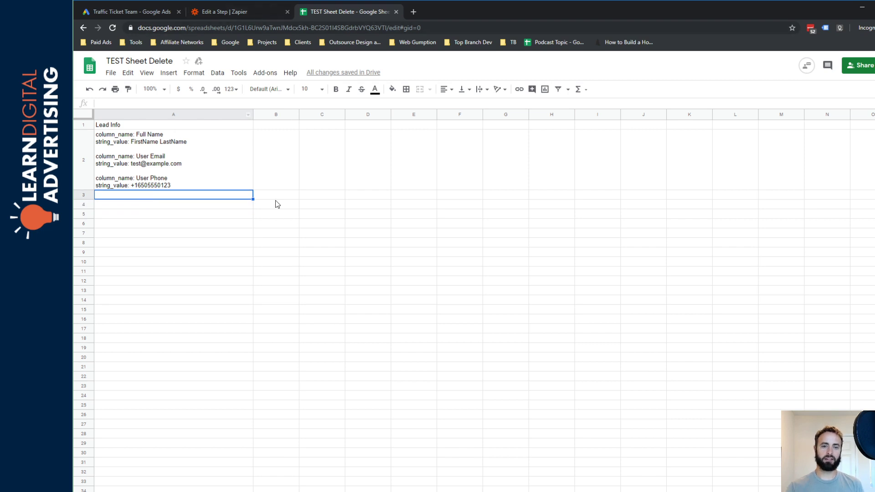
pyautogui.click(168, 183)
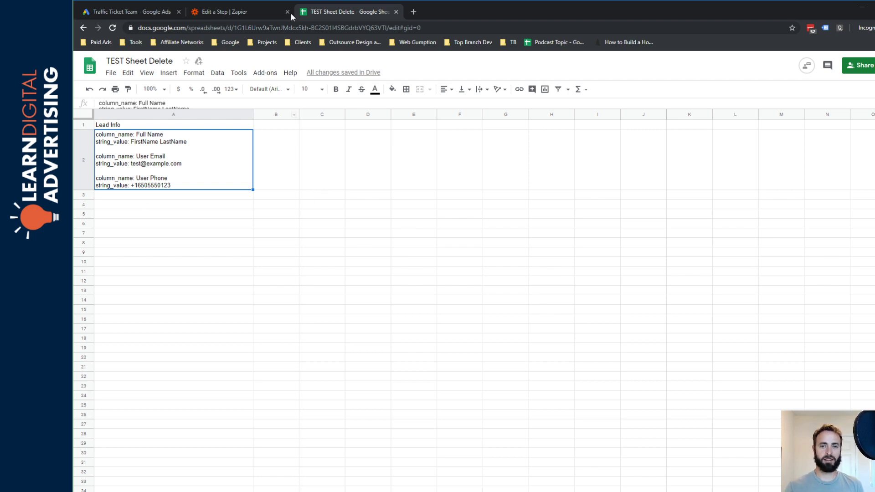
# Step: Finish the zap with Done Editing, glance at the Google Ads lead form, then return to Zapier
pyautogui.click(216, 11)
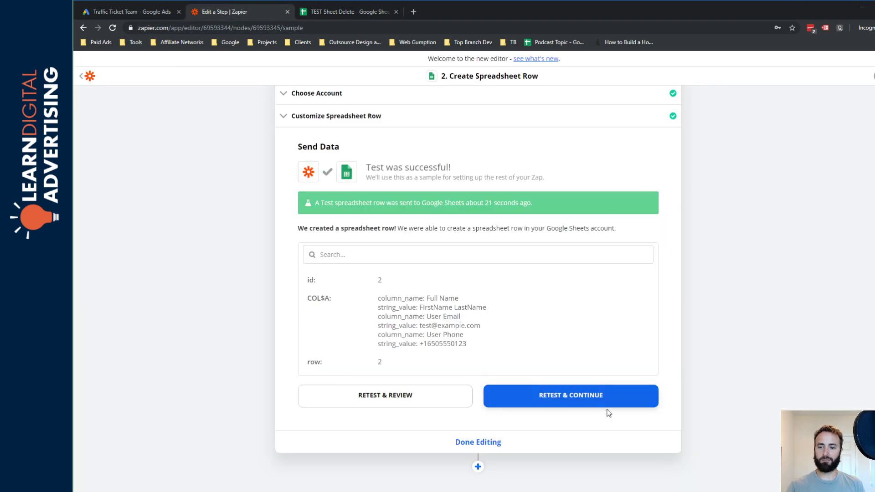
pyautogui.scroll(-1, 314, 465)
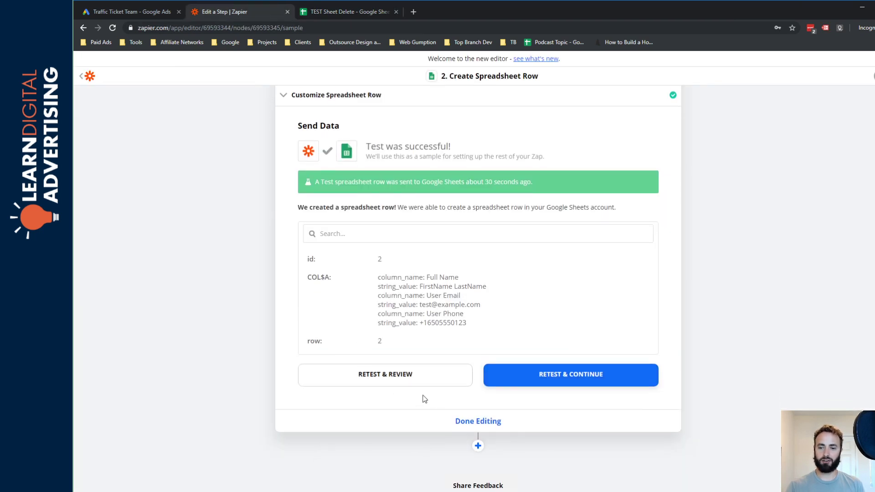
pyautogui.click(479, 431)
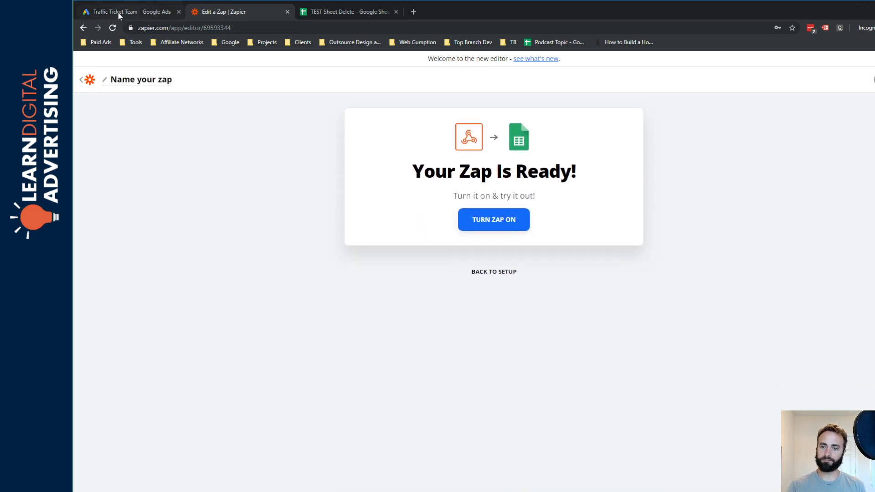
pyautogui.click(119, 12)
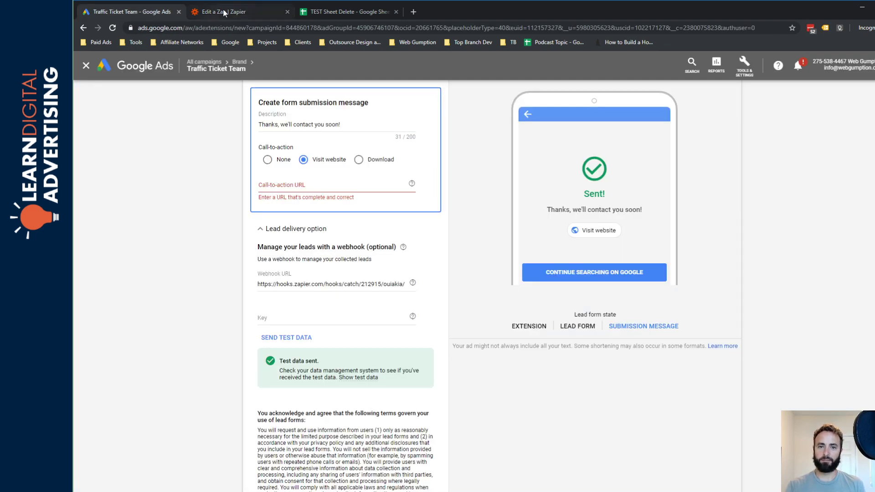
pyautogui.click(212, 12)
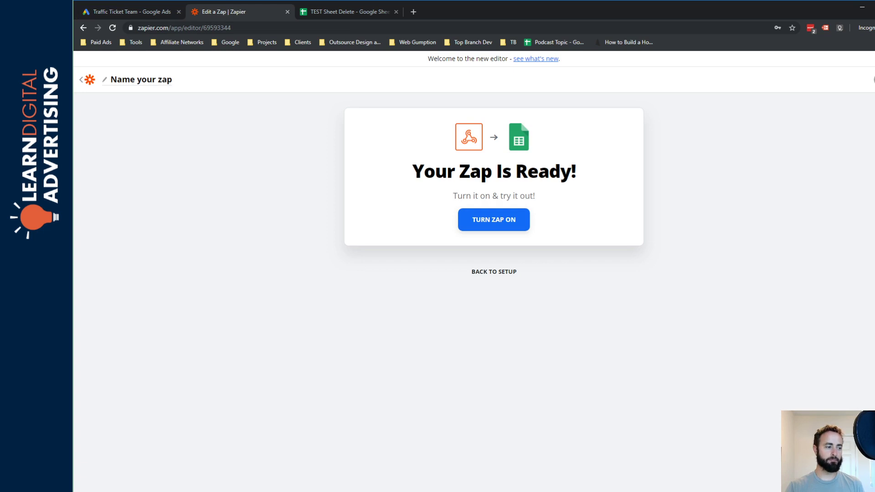